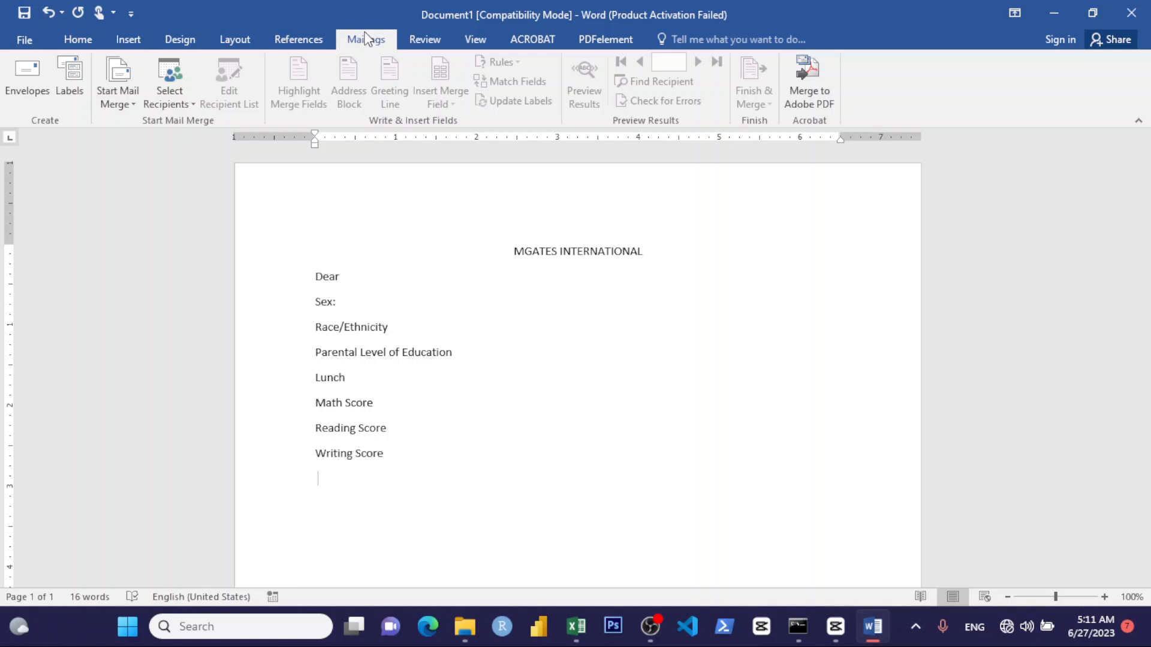
Switch to the student performance sheet in Excel and look through its records down to the last row
{"action": "left_click", "coordinate": [70, 40]}
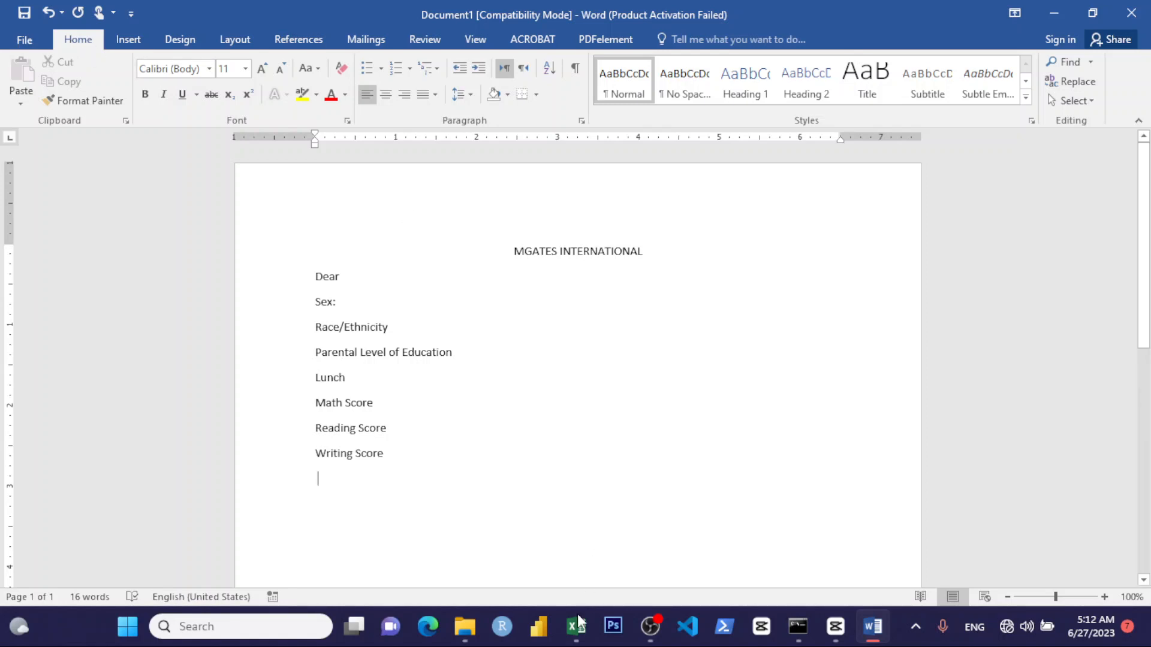
{"action": "left_click", "coordinate": [575, 638]}
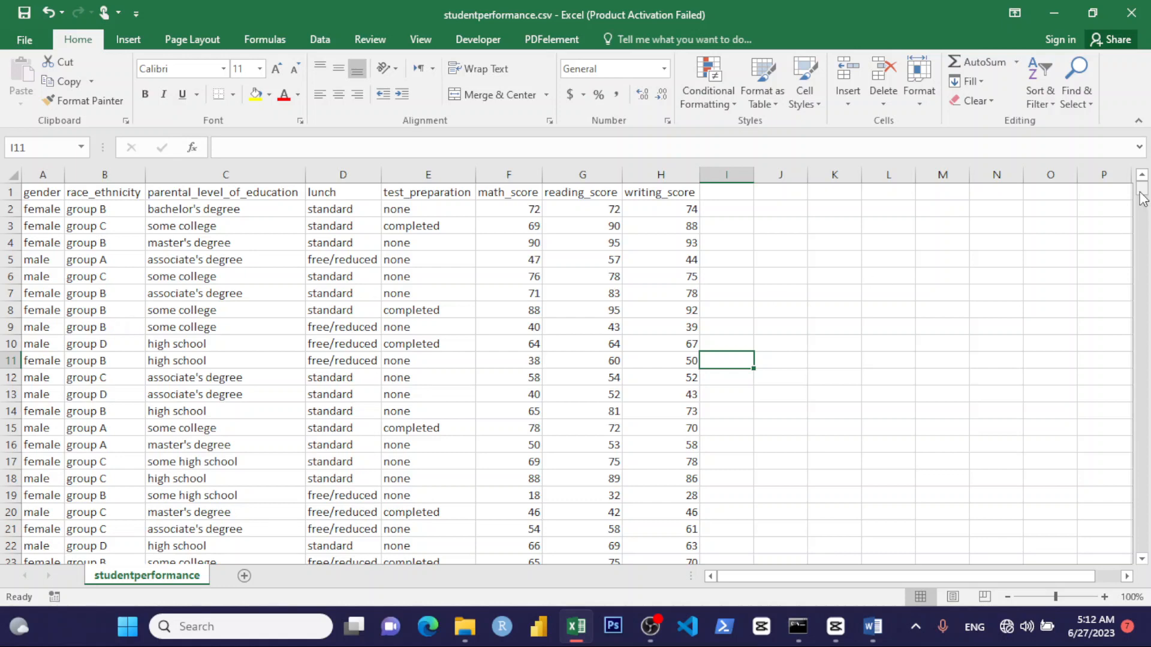
{"action": "left_click_drag", "start_coordinate": [1142, 191], "coordinate": [1143, 562]}
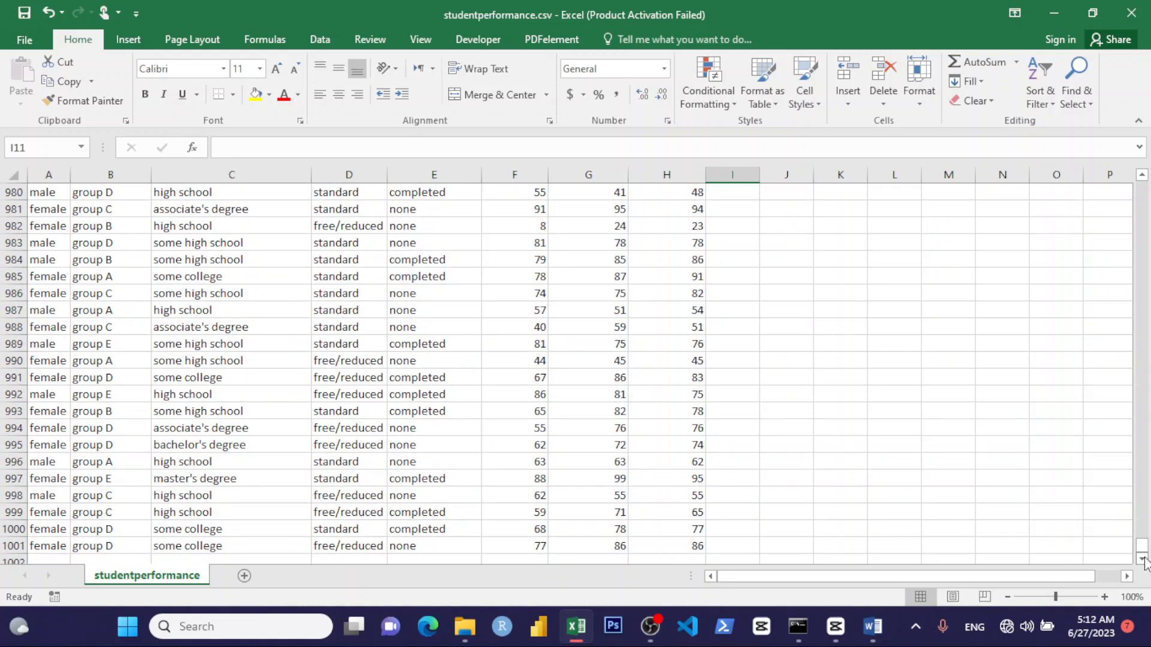
{"action": "scroll", "coordinate": [1144, 562], "scroll_direction": "down", "scroll_amount": 1}
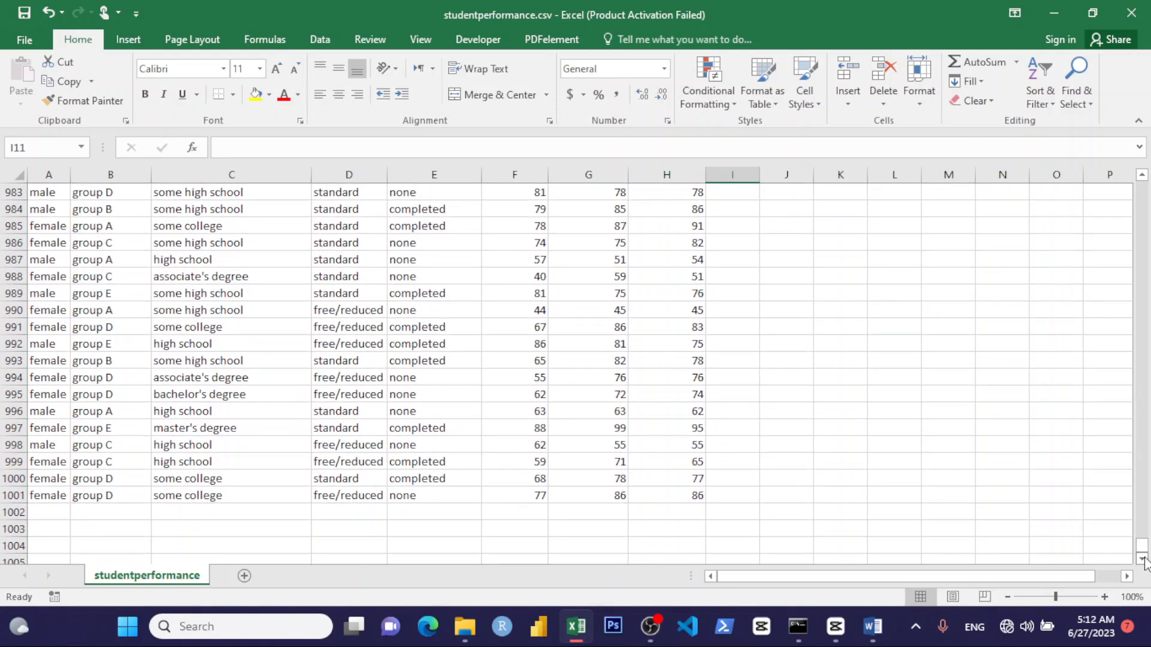
{"action": "left_click_drag", "start_coordinate": [1142, 551], "coordinate": [1140, 191]}
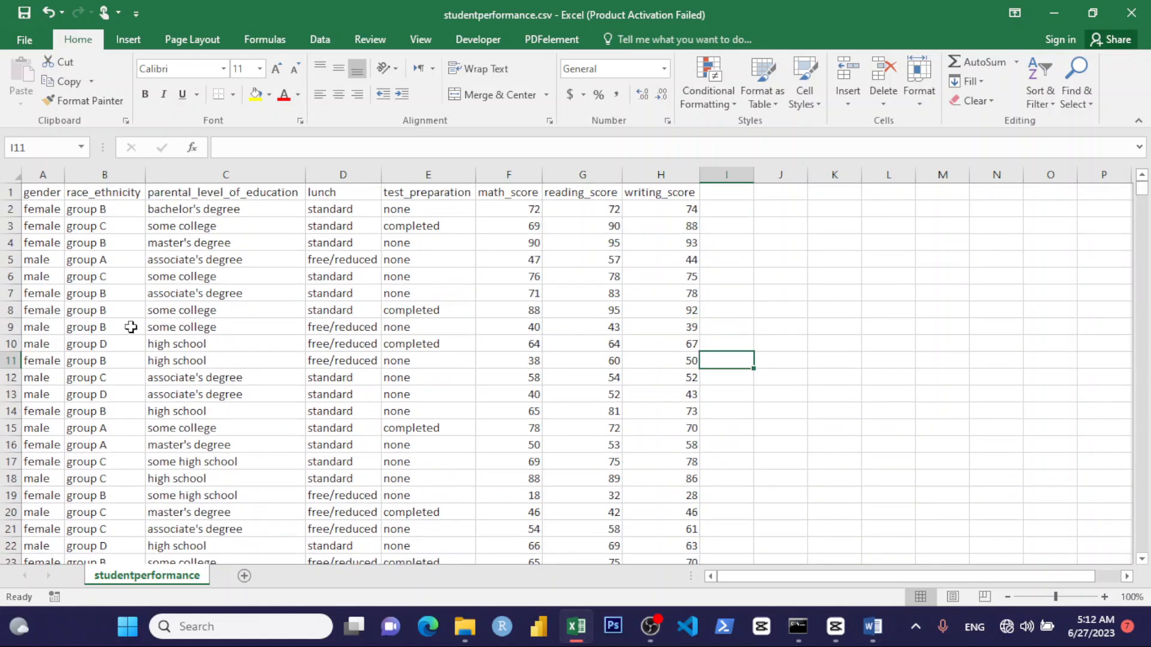
Examine the student data columns from gender and race_ethnicity through to writing_score
{"action": "left_click", "coordinate": [54, 279]}
{"action": "left_click", "coordinate": [99, 275]}
{"action": "left_click", "coordinate": [193, 265]}
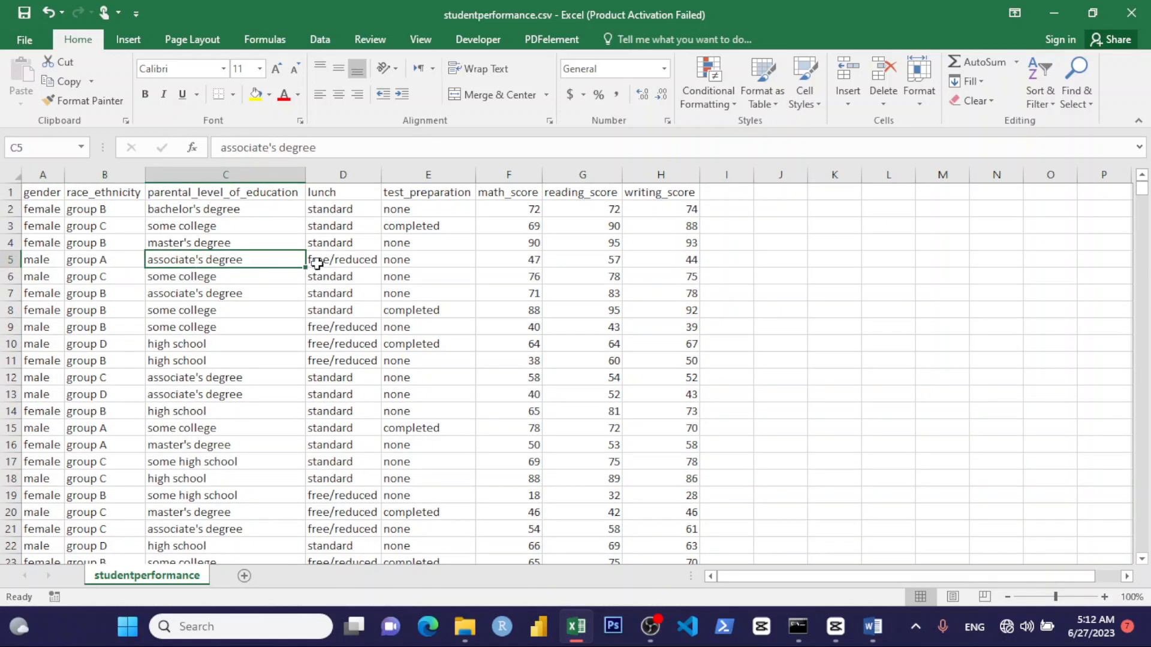
{"action": "left_click", "coordinate": [319, 277]}
{"action": "left_click", "coordinate": [389, 277]}
{"action": "left_click", "coordinate": [533, 277]}
{"action": "left_click", "coordinate": [600, 277]}
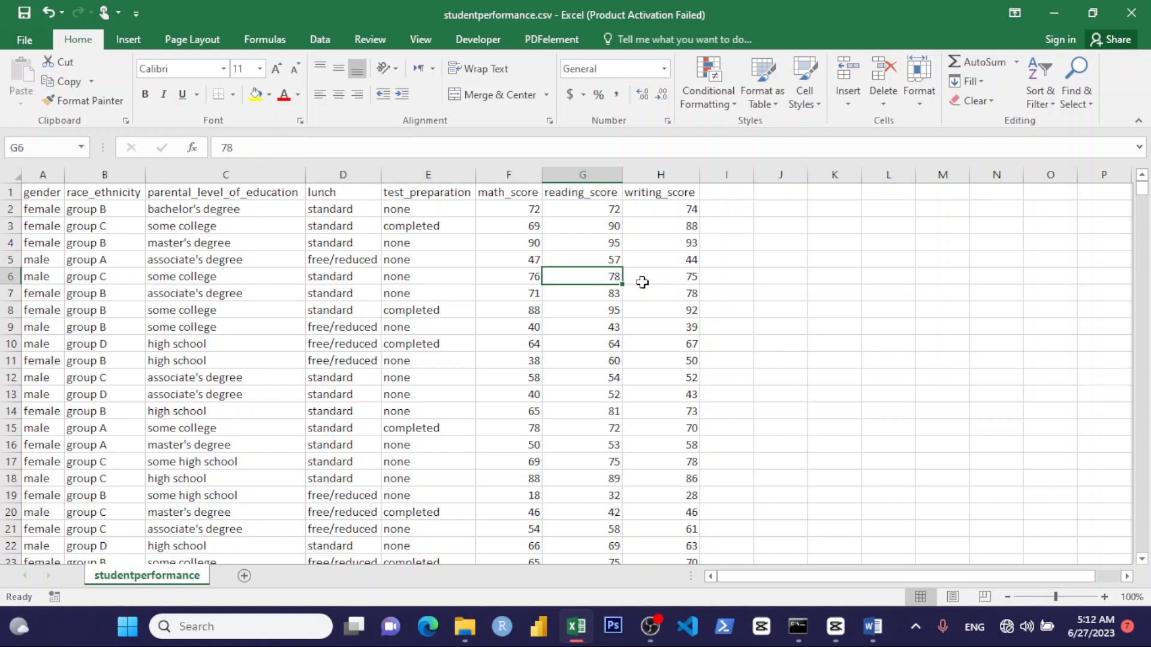
{"action": "left_click", "coordinate": [678, 291]}
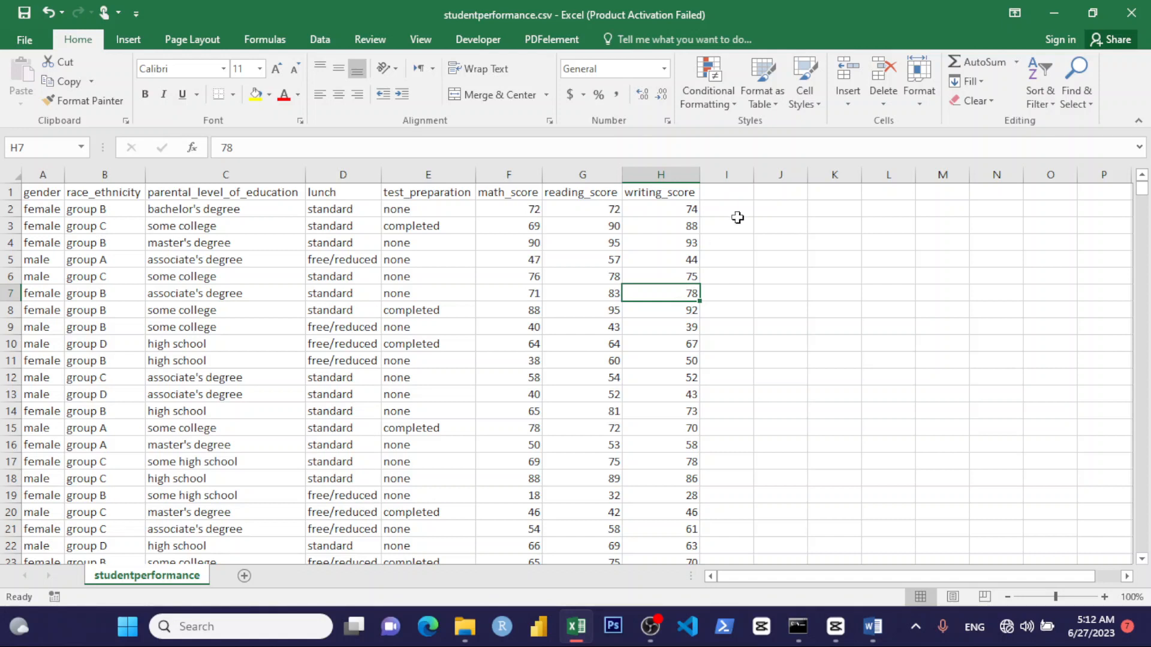
{"action": "left_click", "coordinate": [726, 197]}
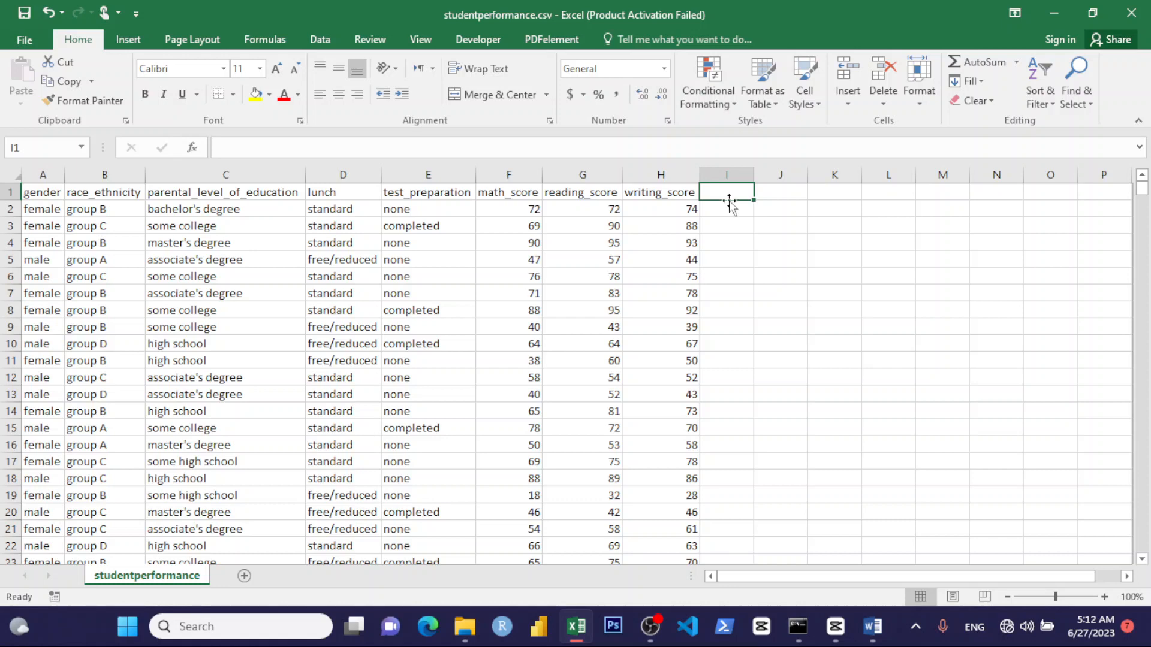
Switch to the Word letter and italicize the heading MGATES INTERNATIONAL
{"action": "left_click", "coordinate": [873, 627]}
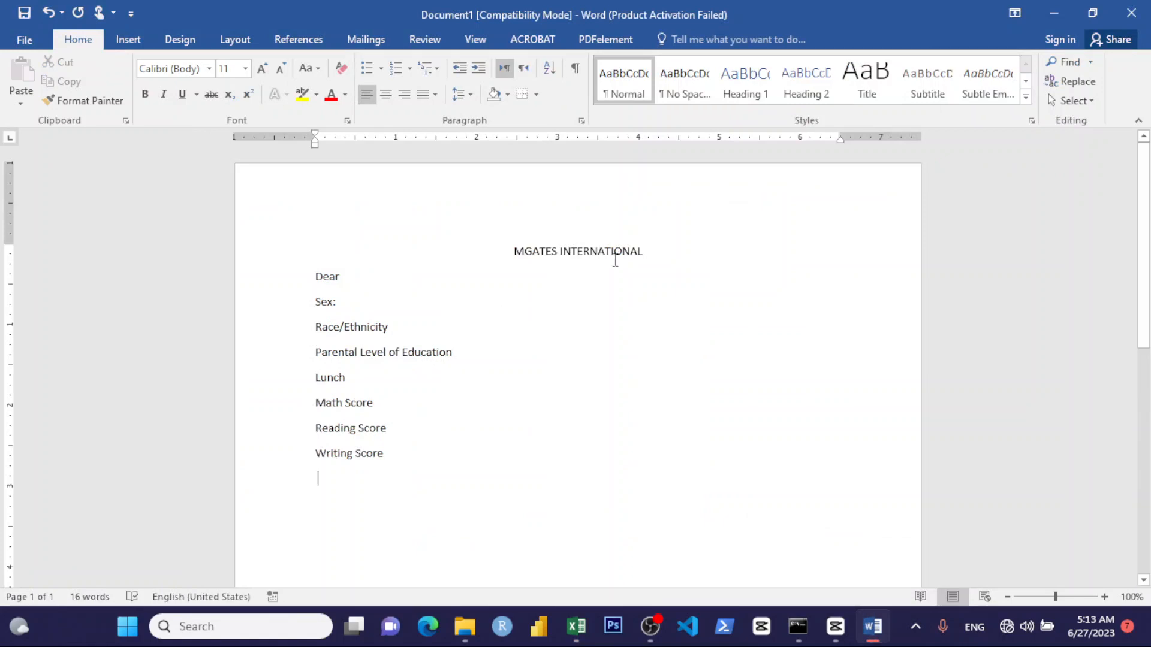
{"action": "left_click_drag", "start_coordinate": [626, 252], "coordinate": [522, 242]}
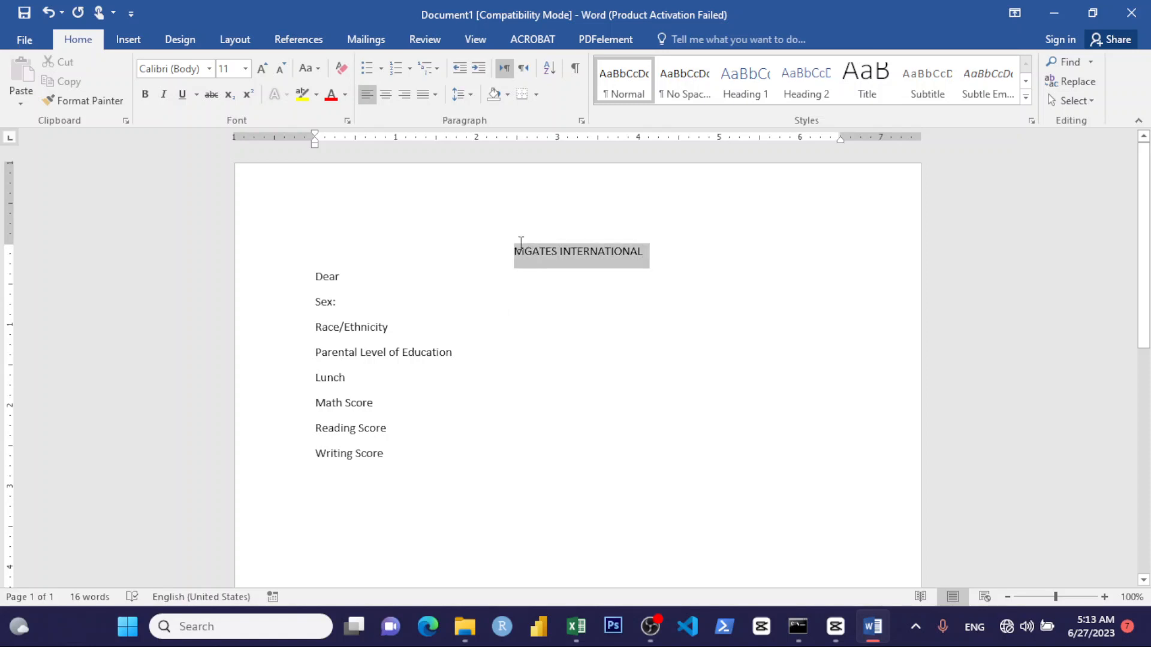
{"action": "left_click", "coordinate": [549, 214]}
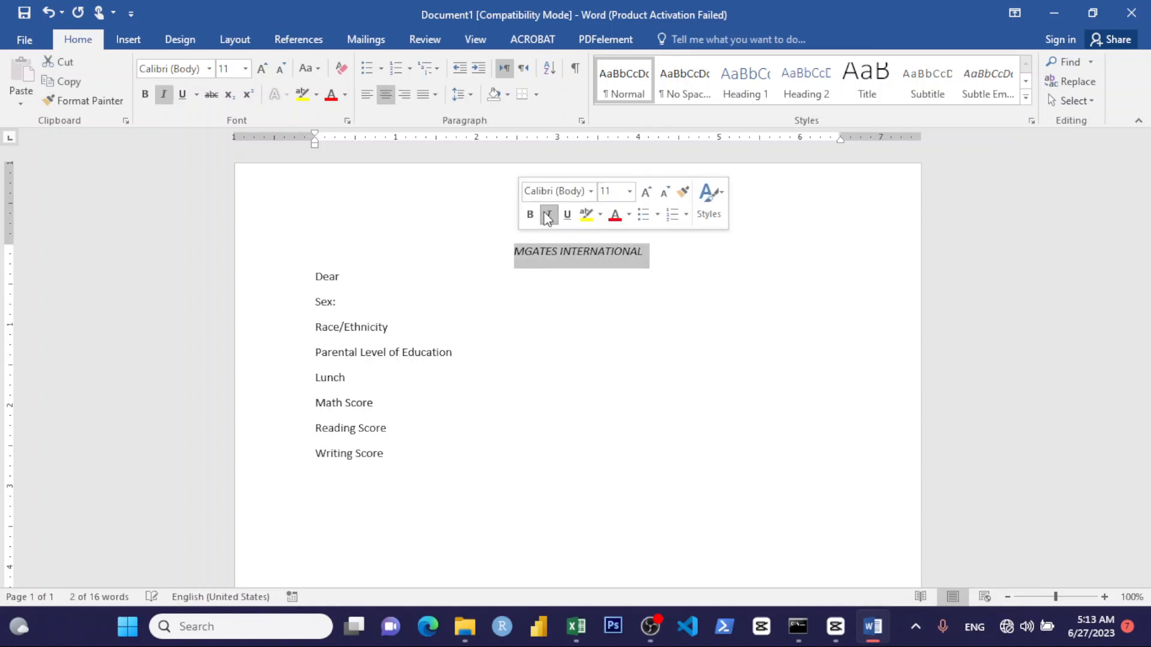
{"action": "left_click", "coordinate": [539, 251]}
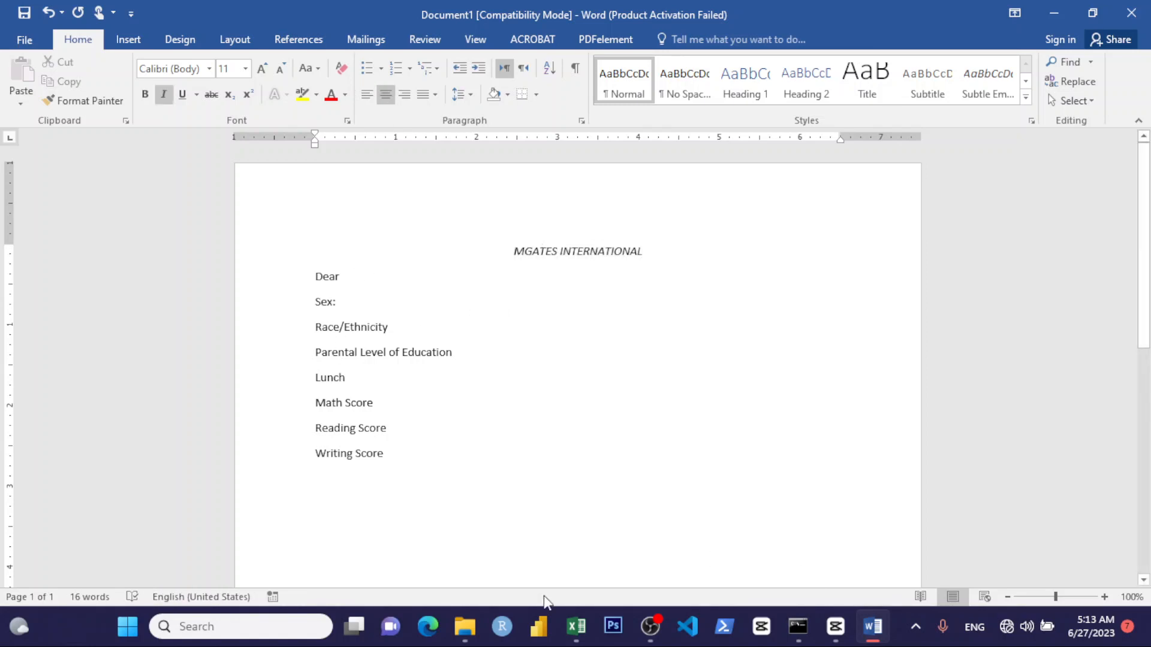
{"action": "left_click", "coordinate": [575, 629]}
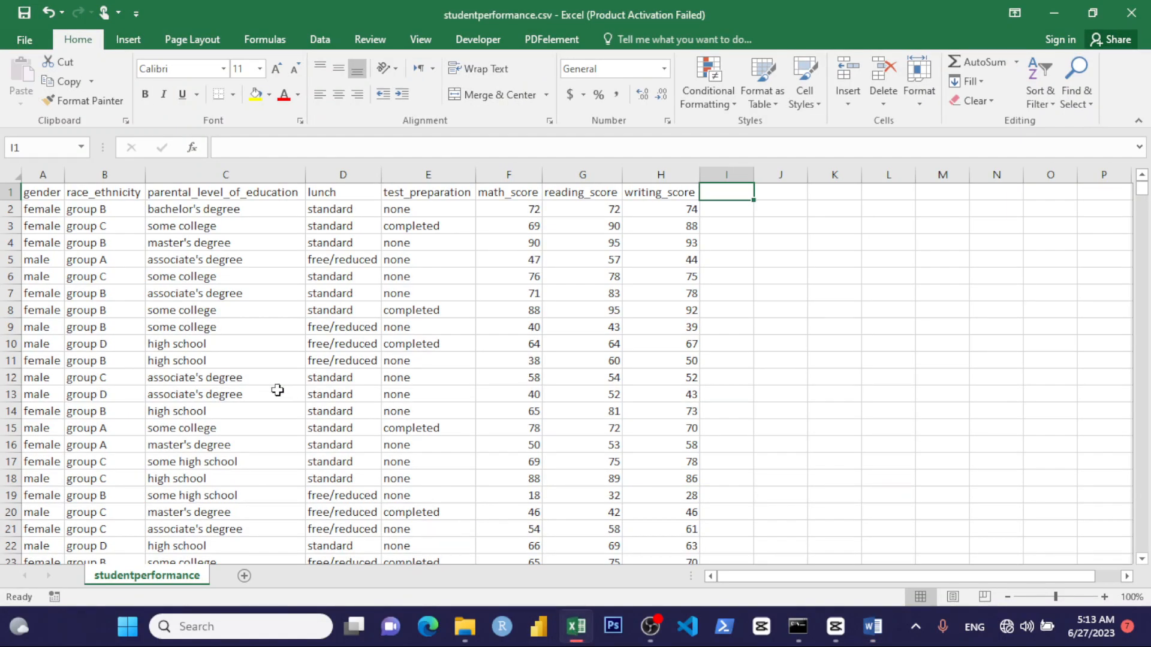
{"action": "left_click", "coordinate": [877, 638]}
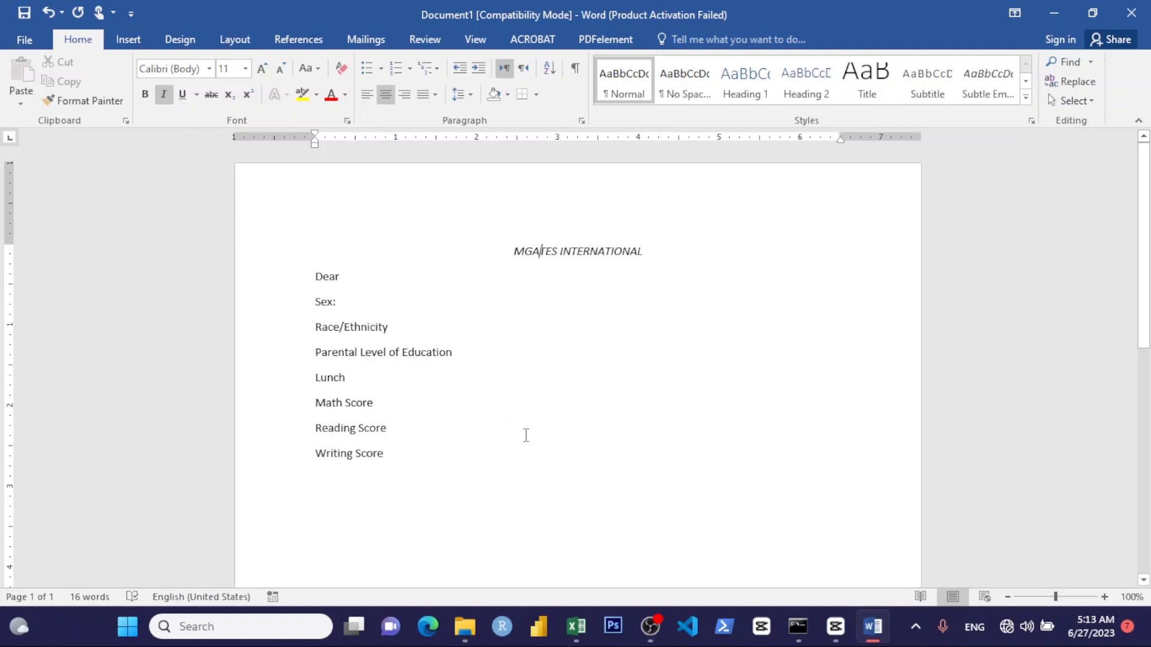
Switch to Excel and set up a copy of the student performance file on the Desktop in Excel Workbook (*.xlsx) format
{"action": "left_click", "coordinate": [577, 626]}
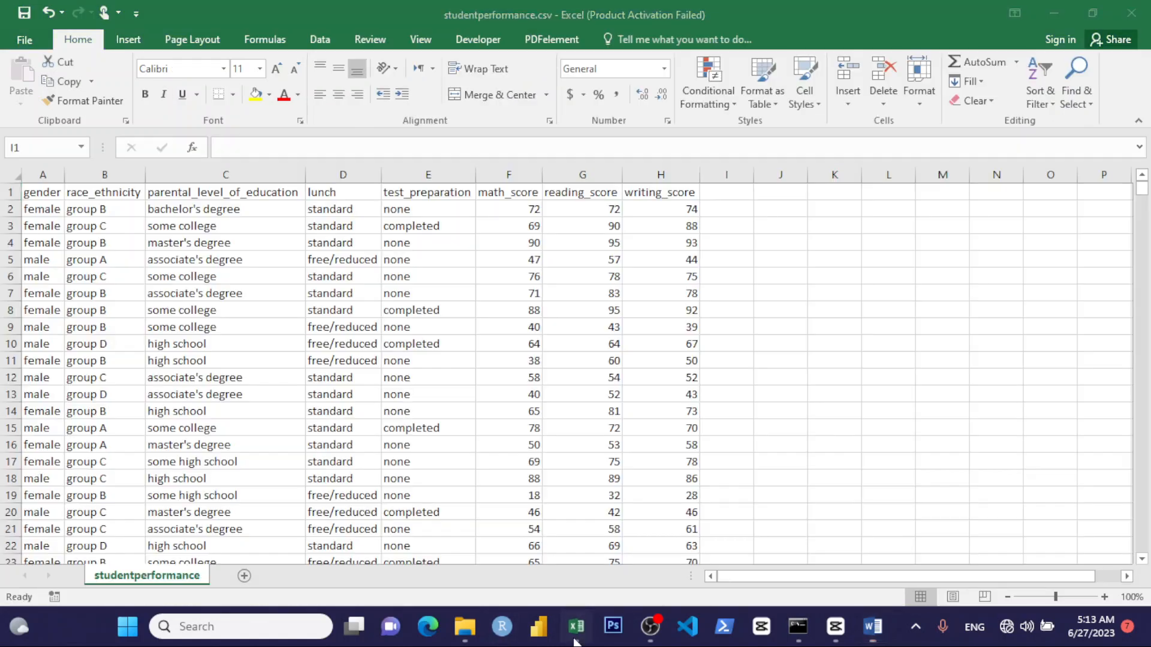
{"action": "left_click", "coordinate": [615, 394]}
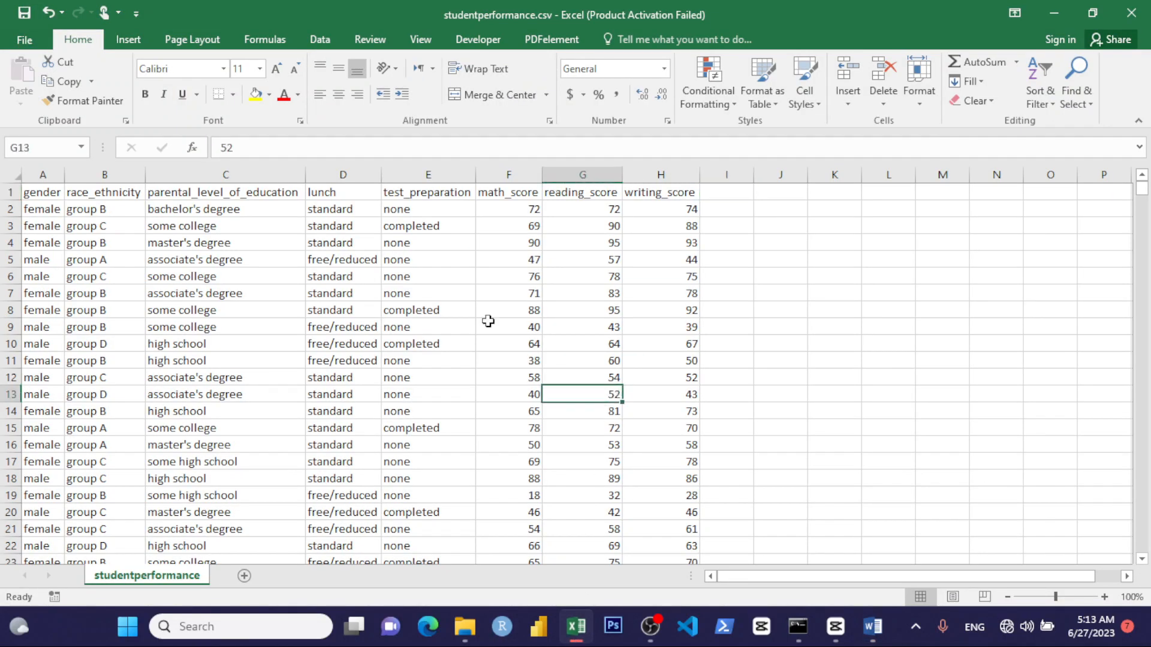
{"action": "left_click", "coordinate": [29, 43]}
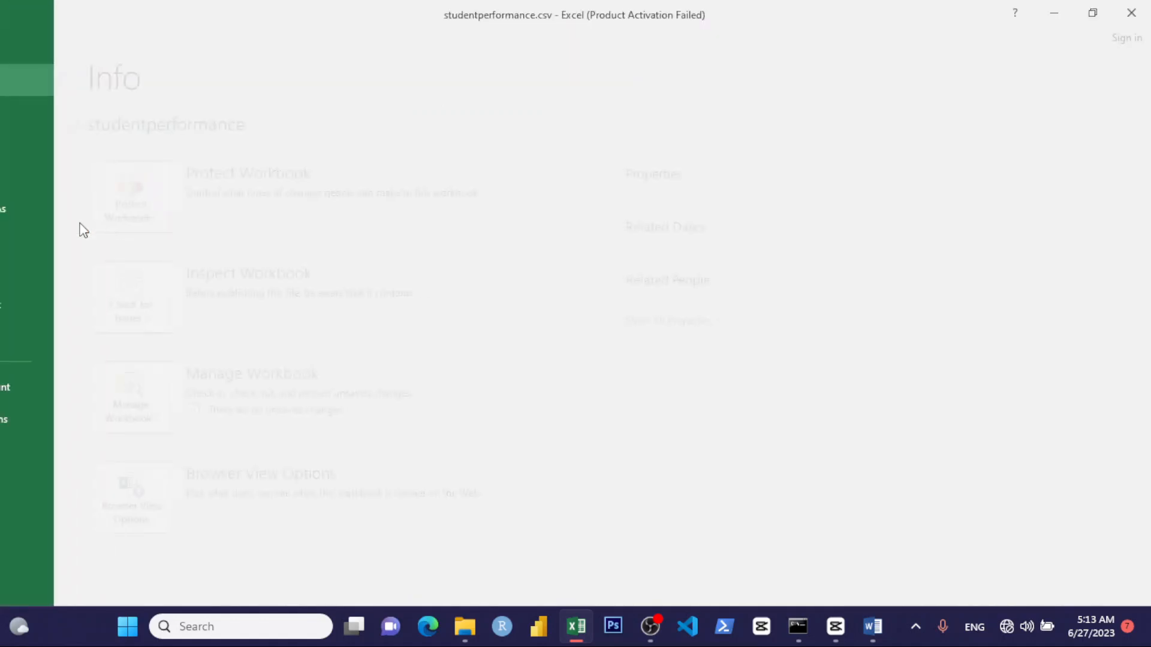
{"action": "left_click", "coordinate": [48, 208]}
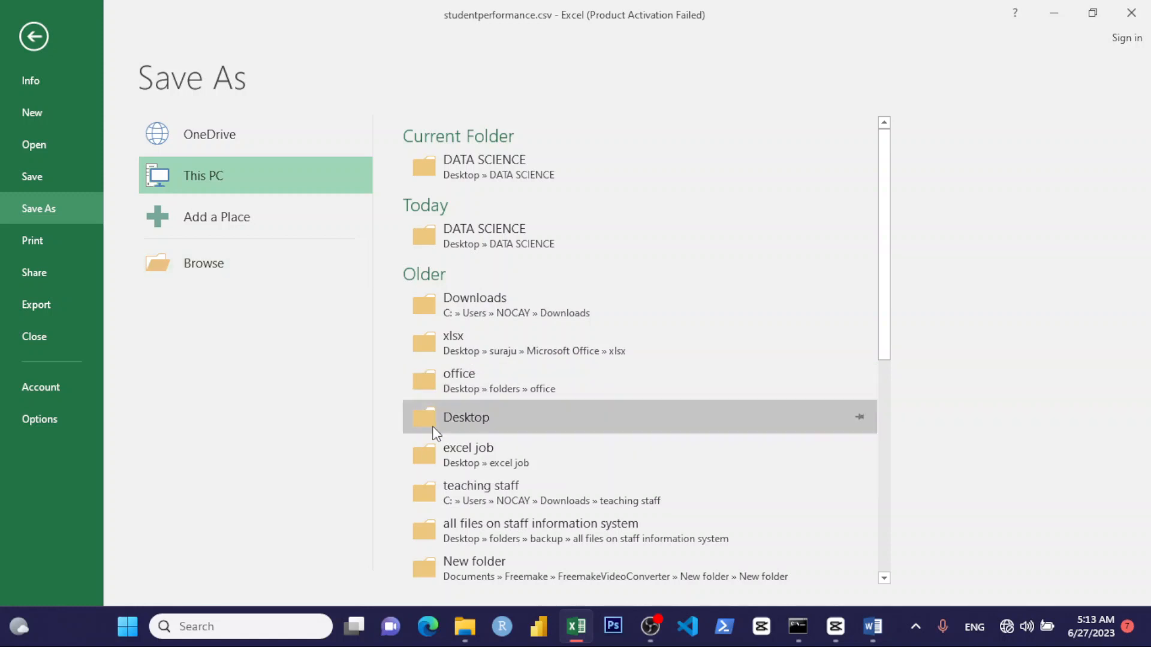
{"action": "left_click", "coordinate": [477, 422]}
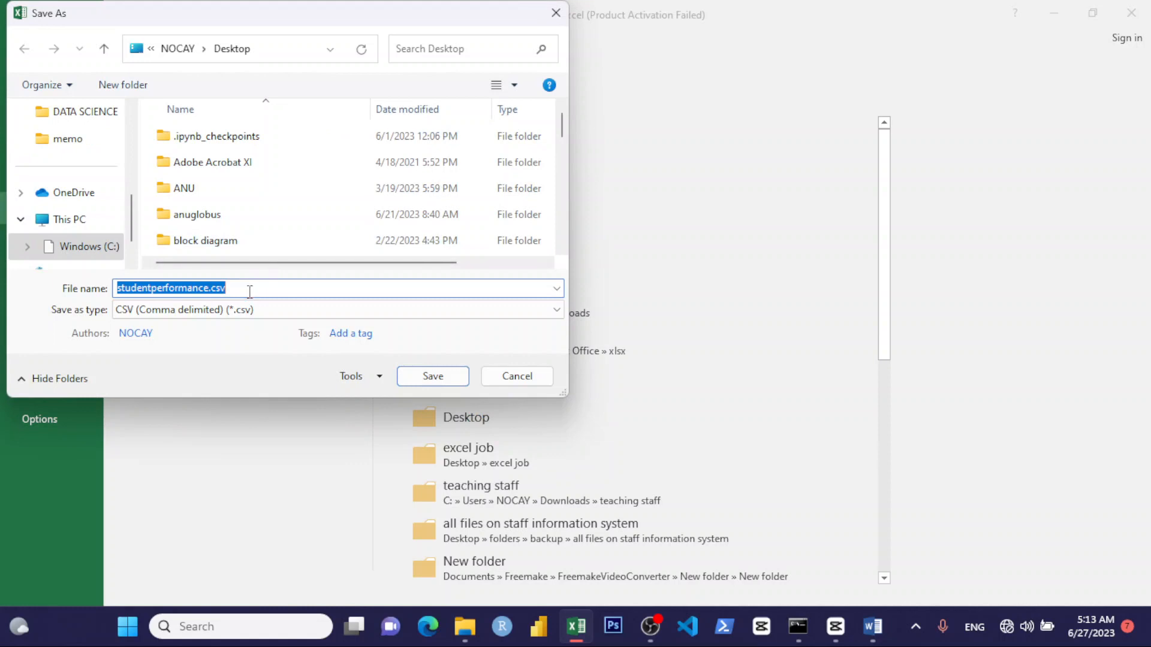
{"action": "left_click", "coordinate": [307, 323]}
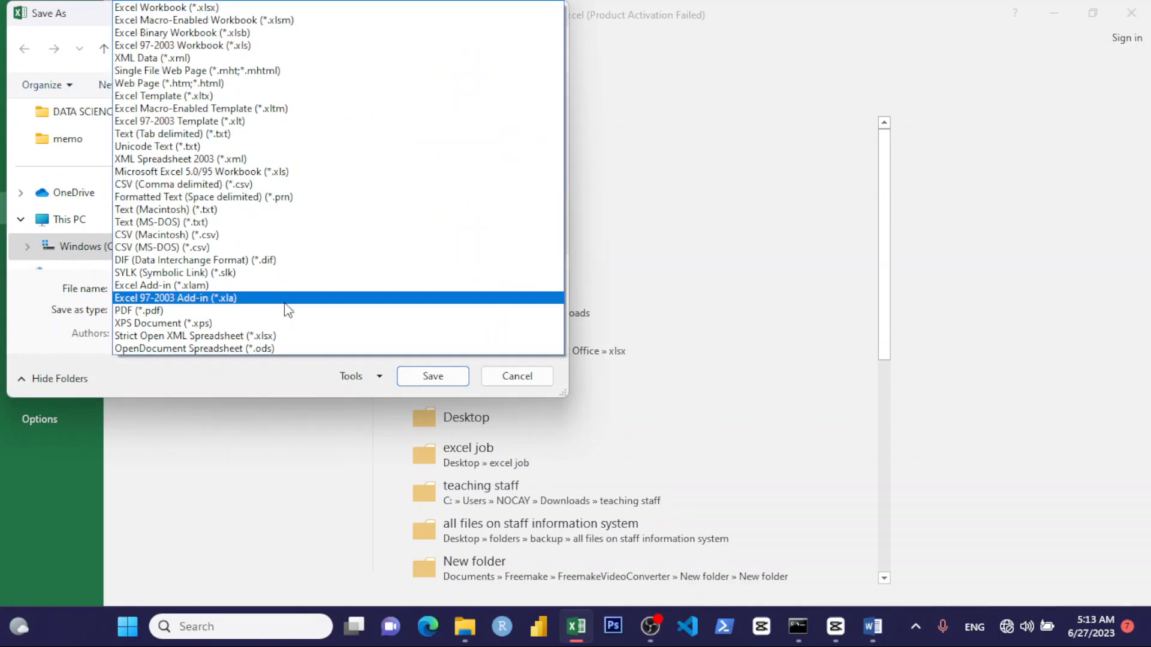
{"action": "left_click", "coordinate": [186, 7]}
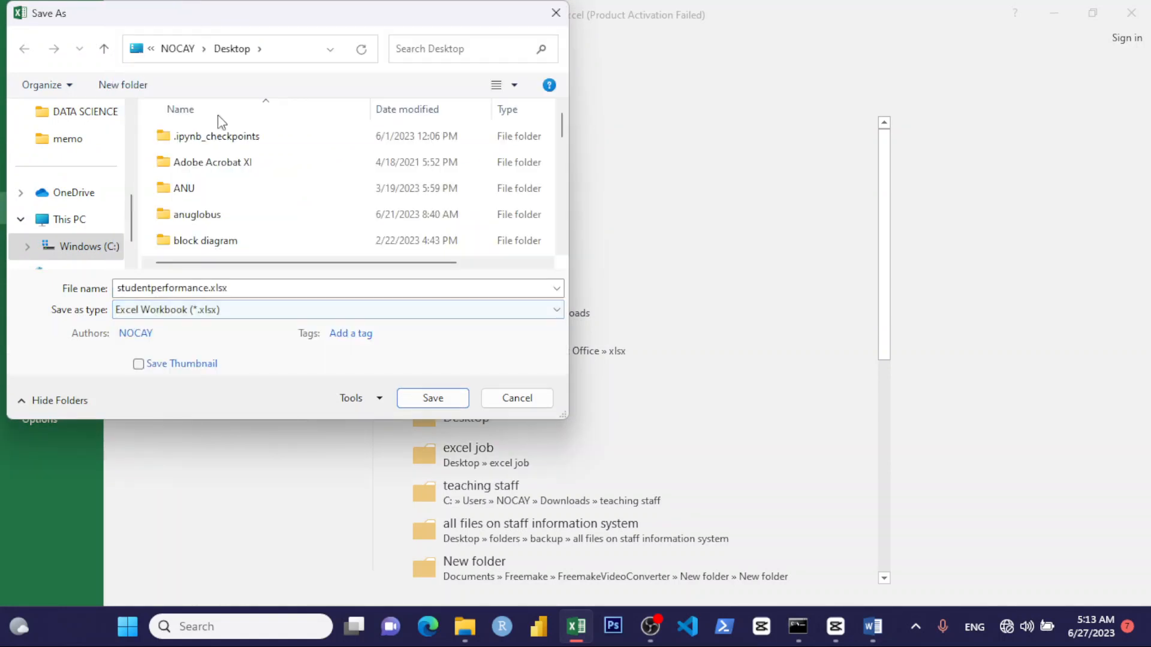
Remove the extension from the file name, leaving studentperformance, and save the workbook
{"action": "left_click", "coordinate": [244, 287]}
{"action": "left_click", "coordinate": [244, 288]}
{"action": "key", "text": "BackSpace"}
{"action": "key", "text": "BackSpace"}
{"action": "key", "text": "BackSpace"}
{"action": "key", "text": "BackSpace"}
{"action": "key", "text": "BackSpace"}
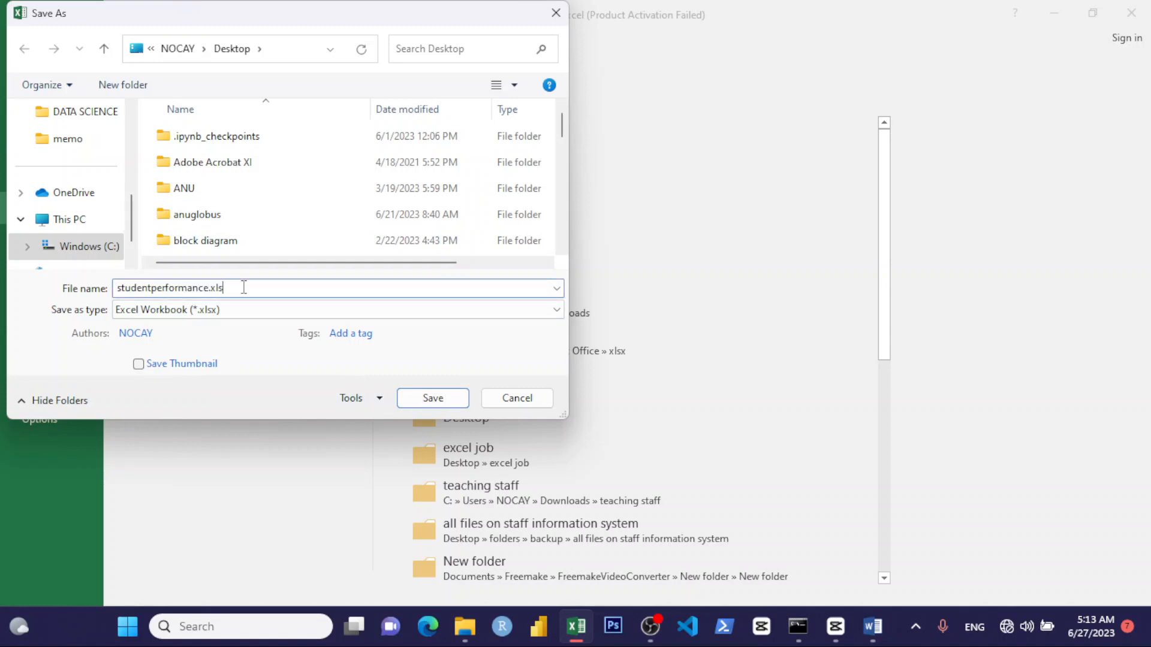
{"action": "left_click", "coordinate": [435, 398]}
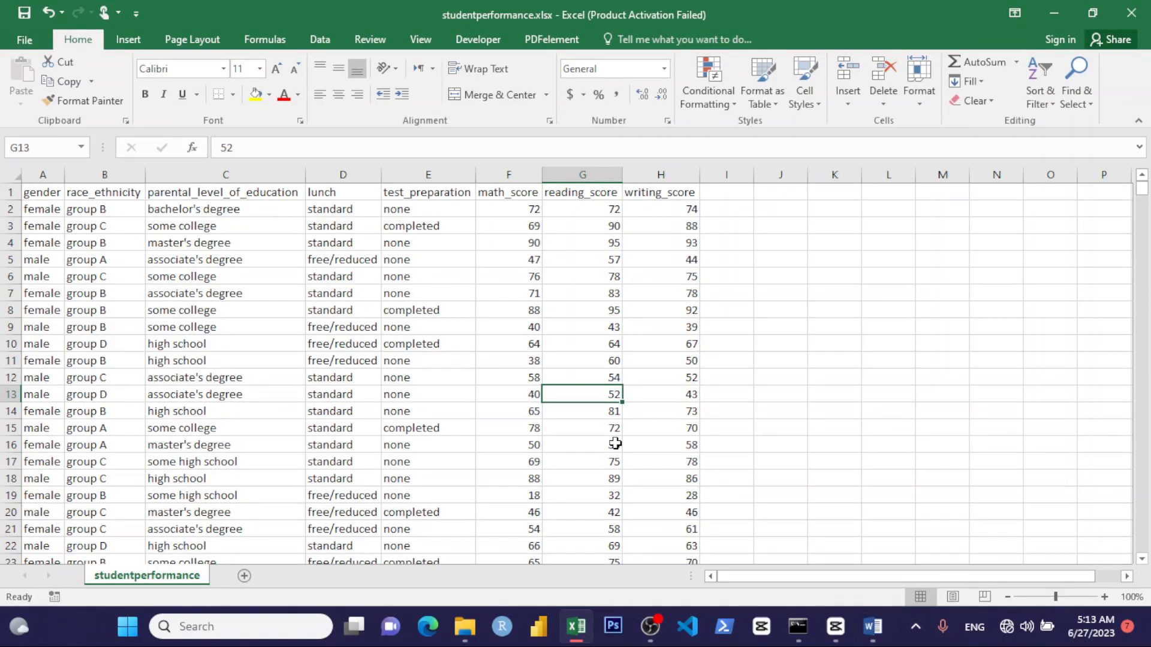
Switch to Word and run the Step-by-Step Mail Merge Wizard for letters using the current document, up to recipient selection
{"action": "left_click", "coordinate": [873, 628]}
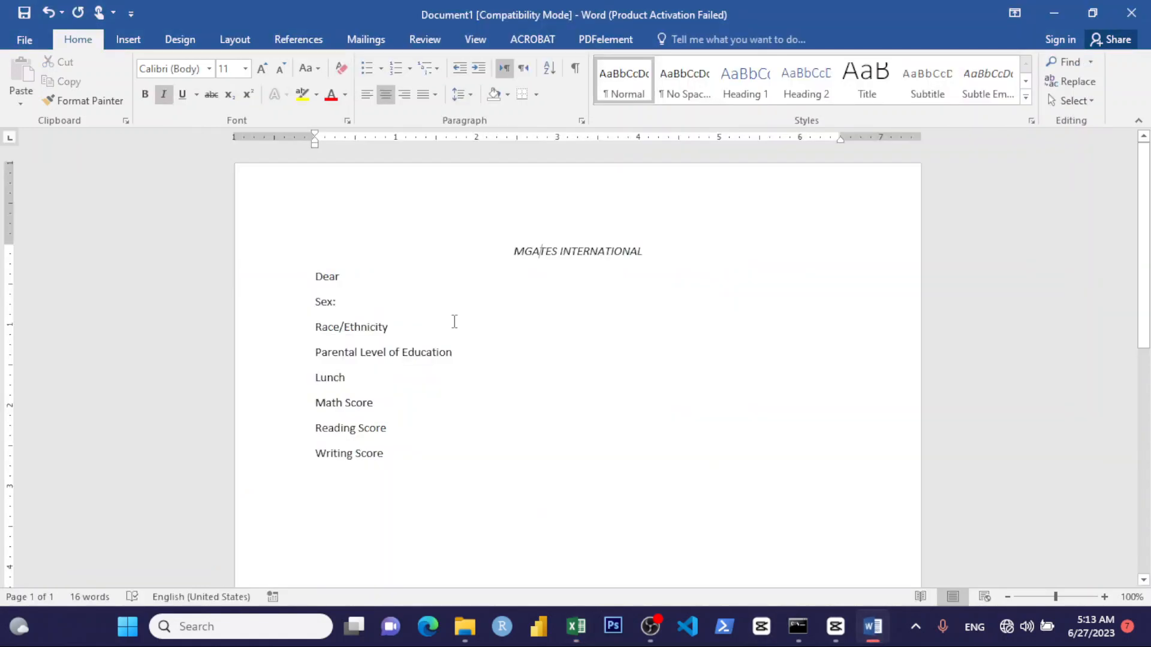
{"action": "left_click", "coordinate": [455, 322]}
{"action": "left_click", "coordinate": [360, 39]}
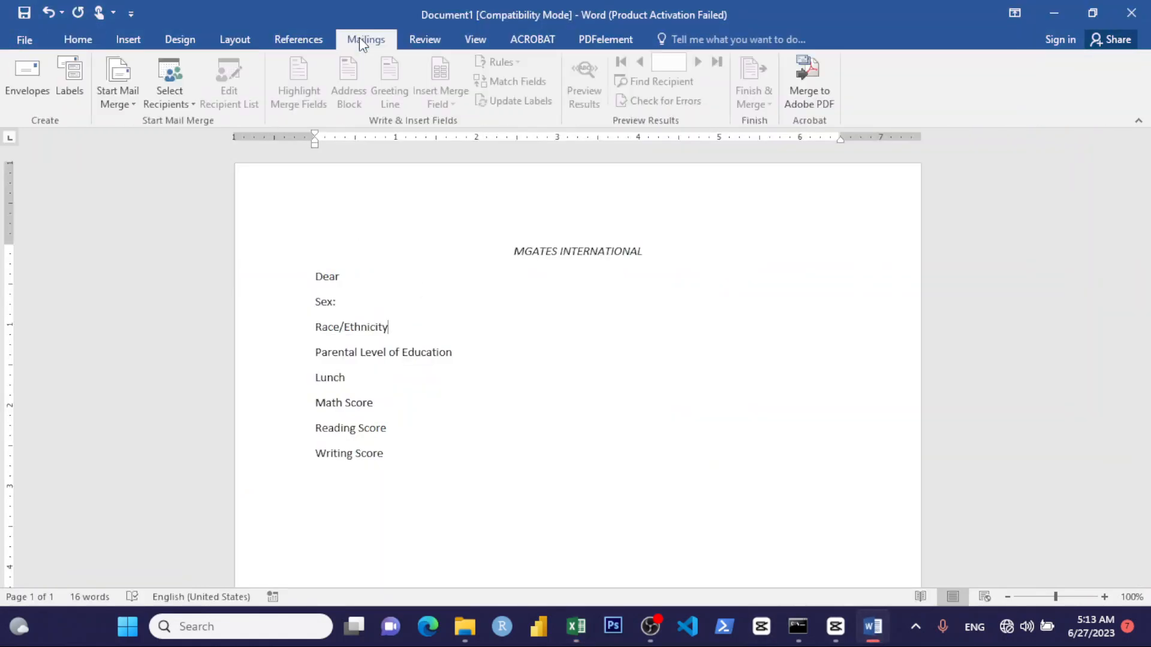
{"action": "left_click", "coordinate": [135, 106]}
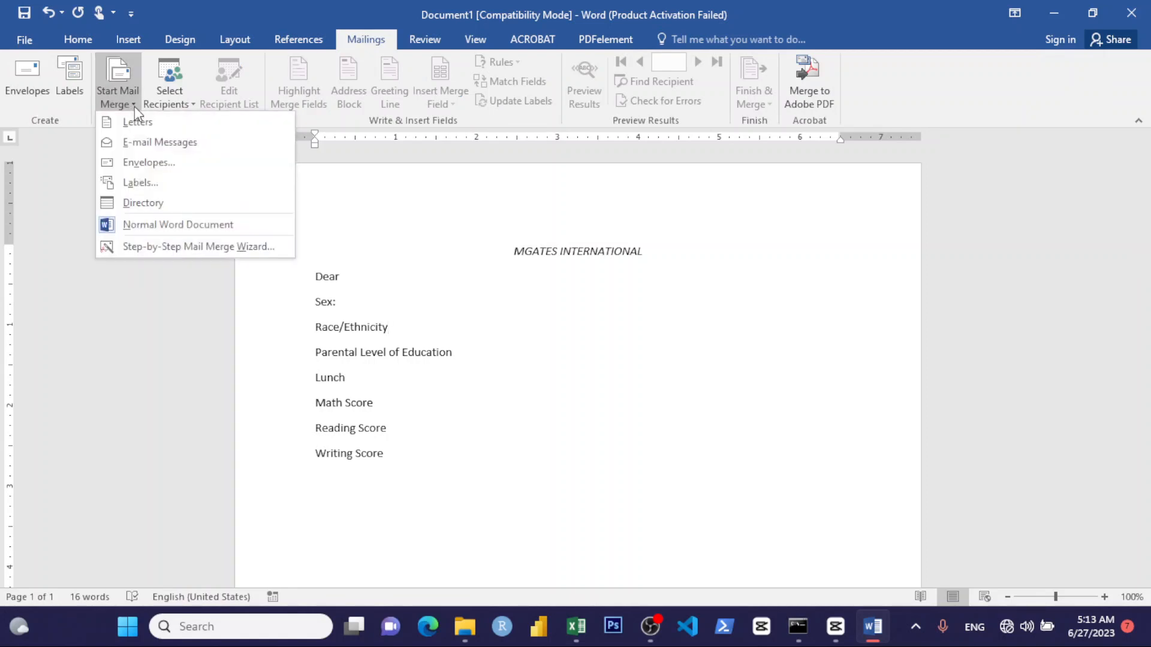
{"action": "left_click", "coordinate": [170, 246]}
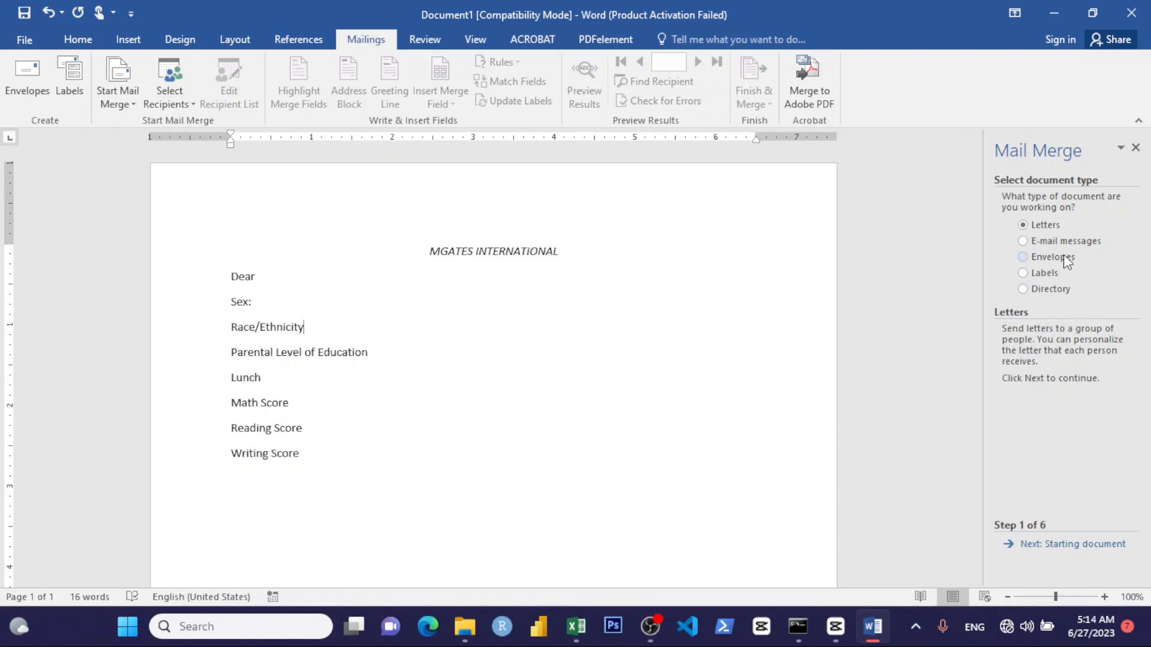
{"action": "left_click", "coordinate": [1071, 546]}
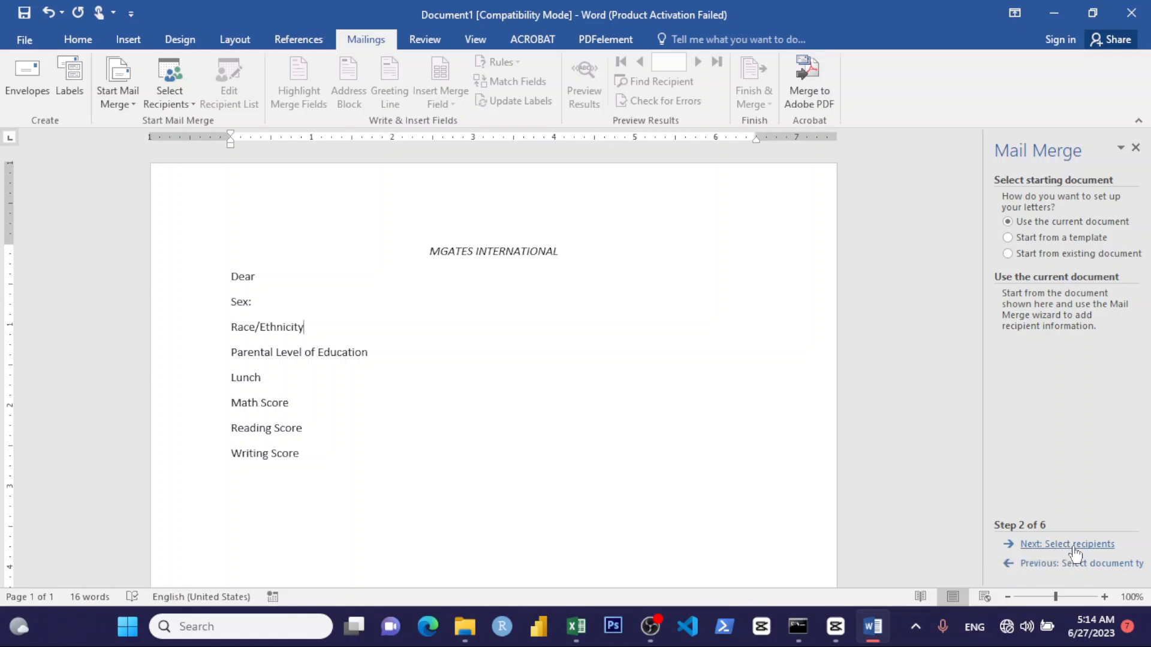
{"action": "left_click", "coordinate": [1073, 546]}
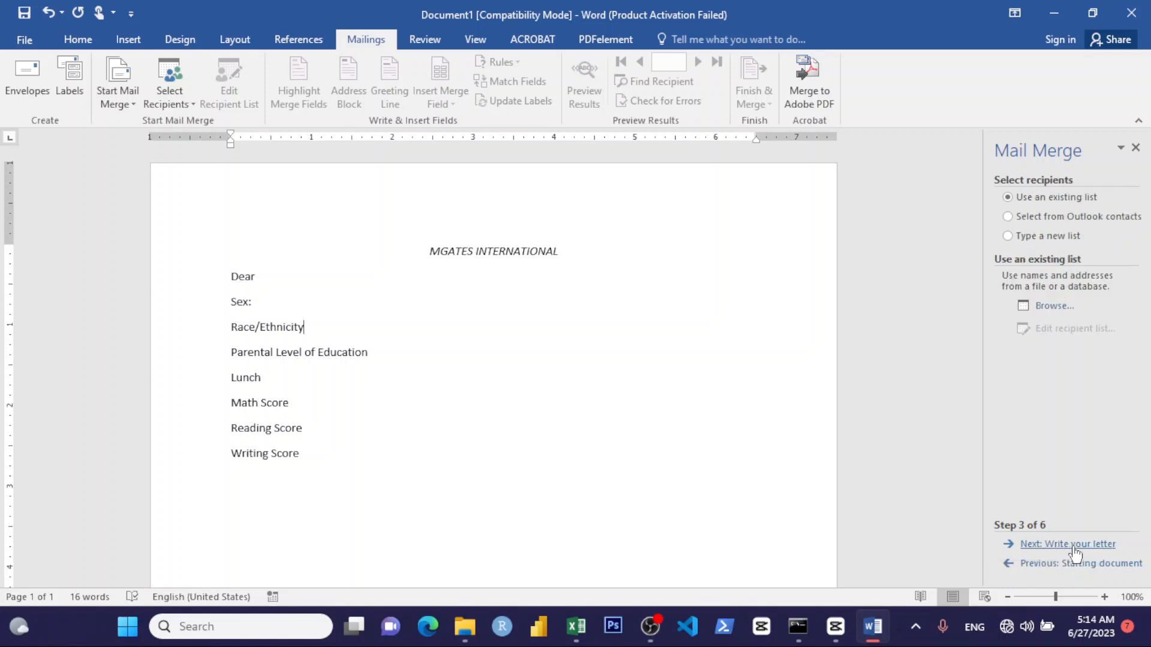
Load studentperformance.xlsx from the Desktop as the recipient list, using the studentperformance$ table with column headers and keeping all recipients
{"action": "left_click", "coordinate": [1060, 307]}
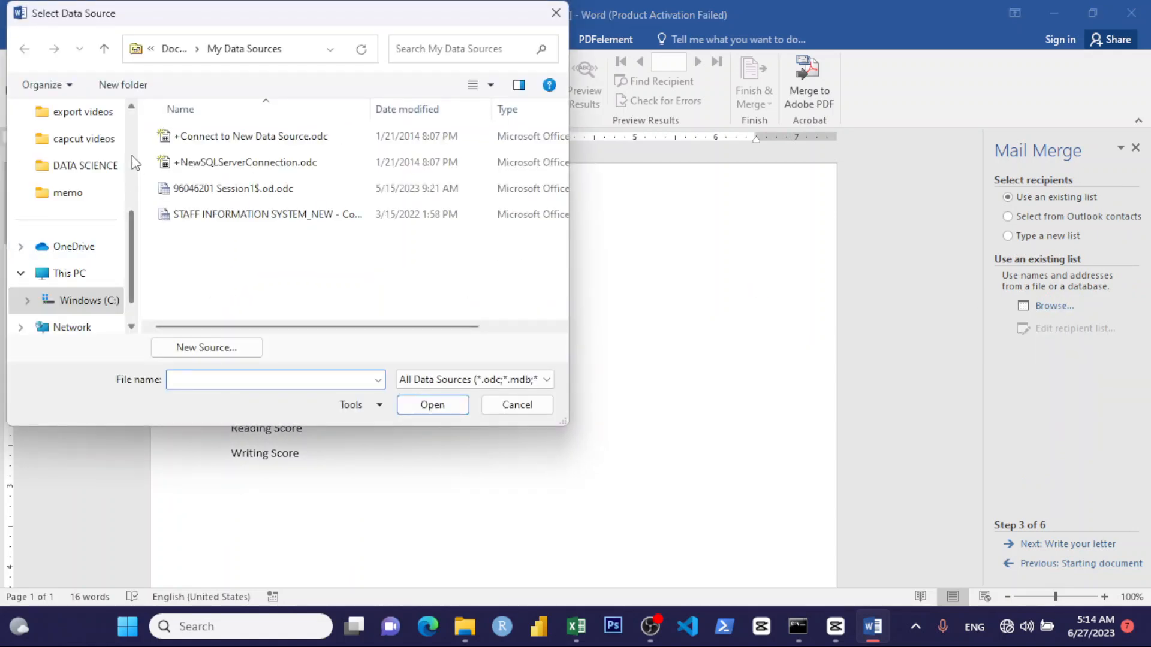
{"action": "scroll", "coordinate": [136, 164], "scroll_direction": "up", "scroll_amount": 3}
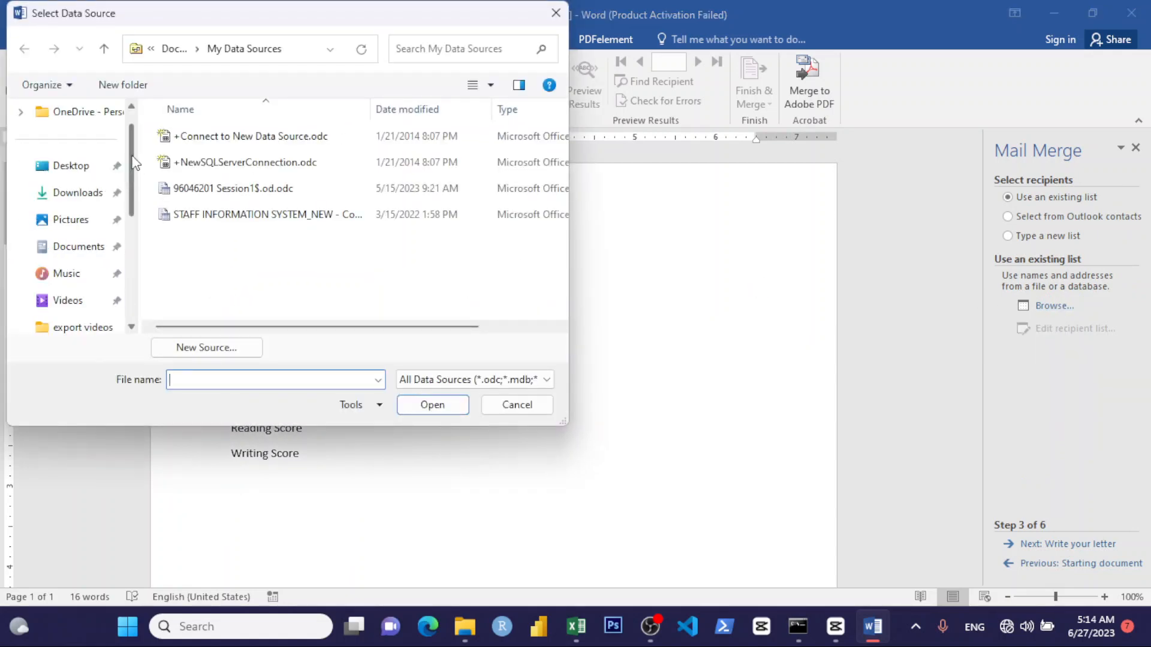
{"action": "left_click", "coordinate": [74, 174]}
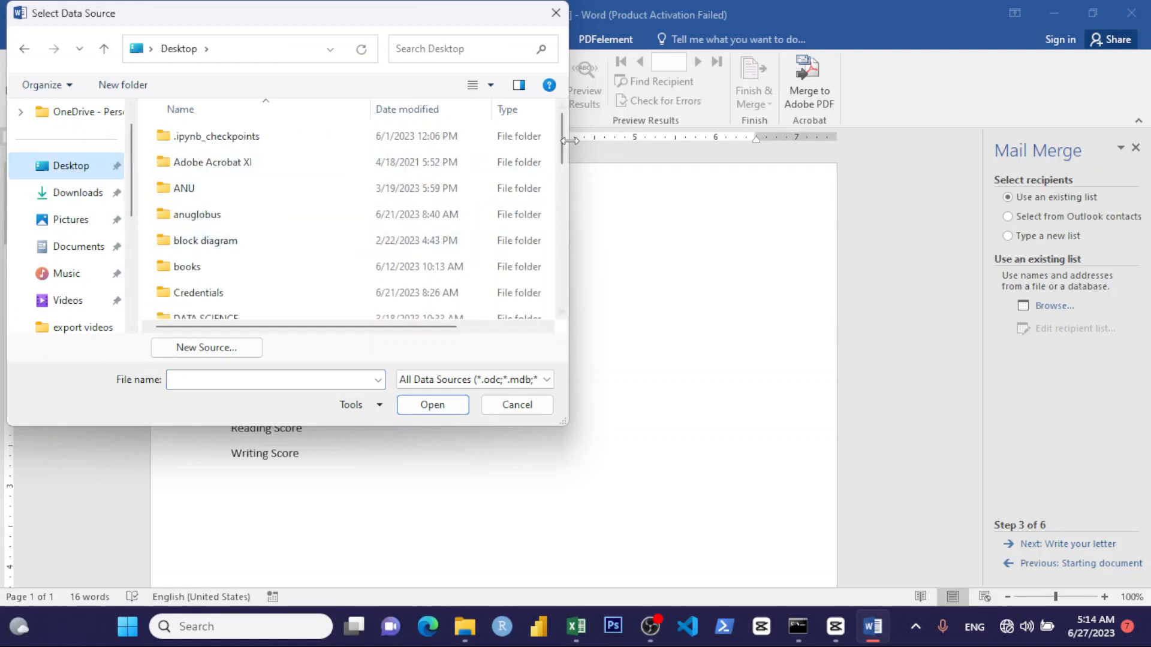
{"action": "left_click_drag", "start_coordinate": [563, 142], "coordinate": [556, 292]}
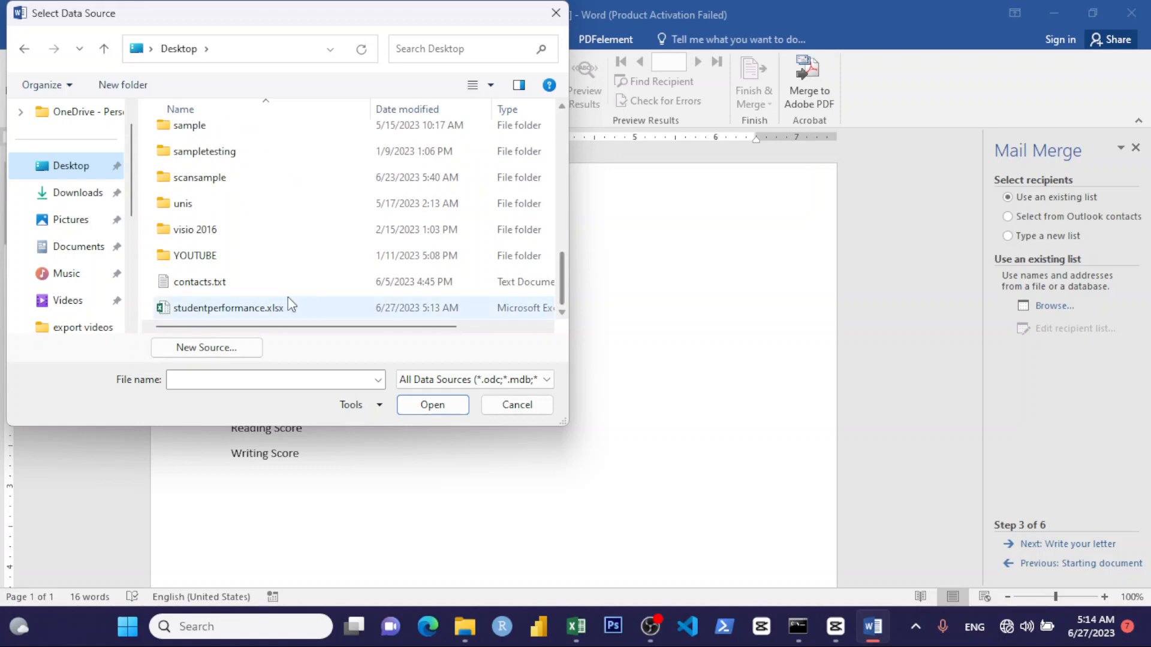
{"action": "left_click", "coordinate": [267, 309]}
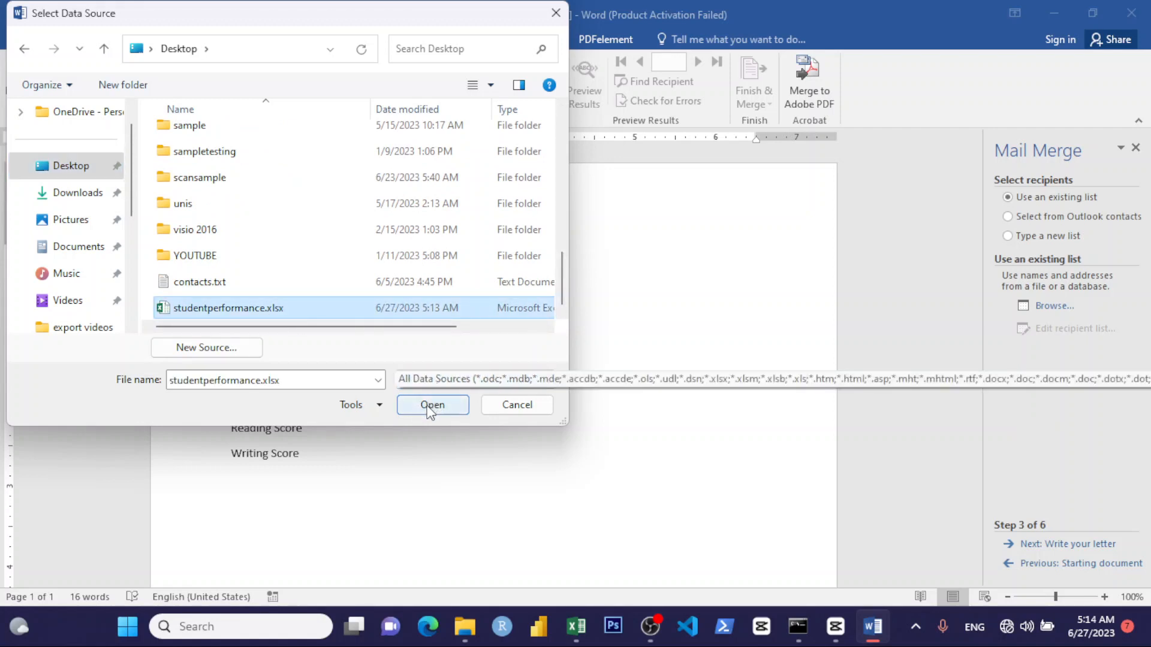
{"action": "left_click", "coordinate": [427, 405]}
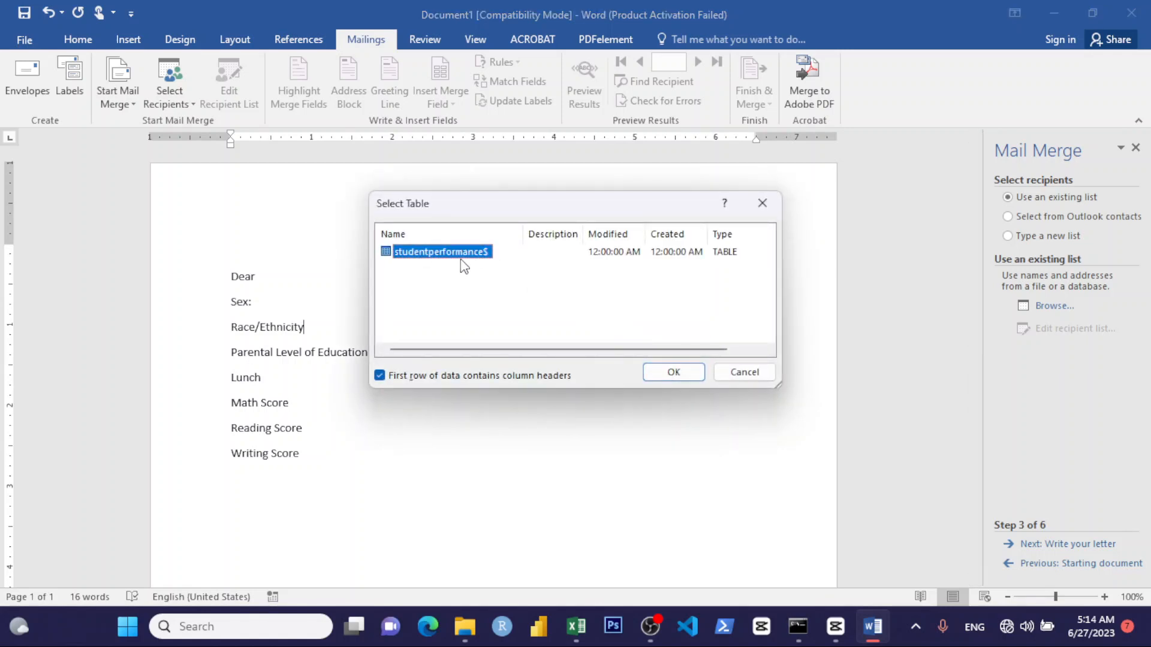
{"action": "left_click", "coordinate": [674, 372]}
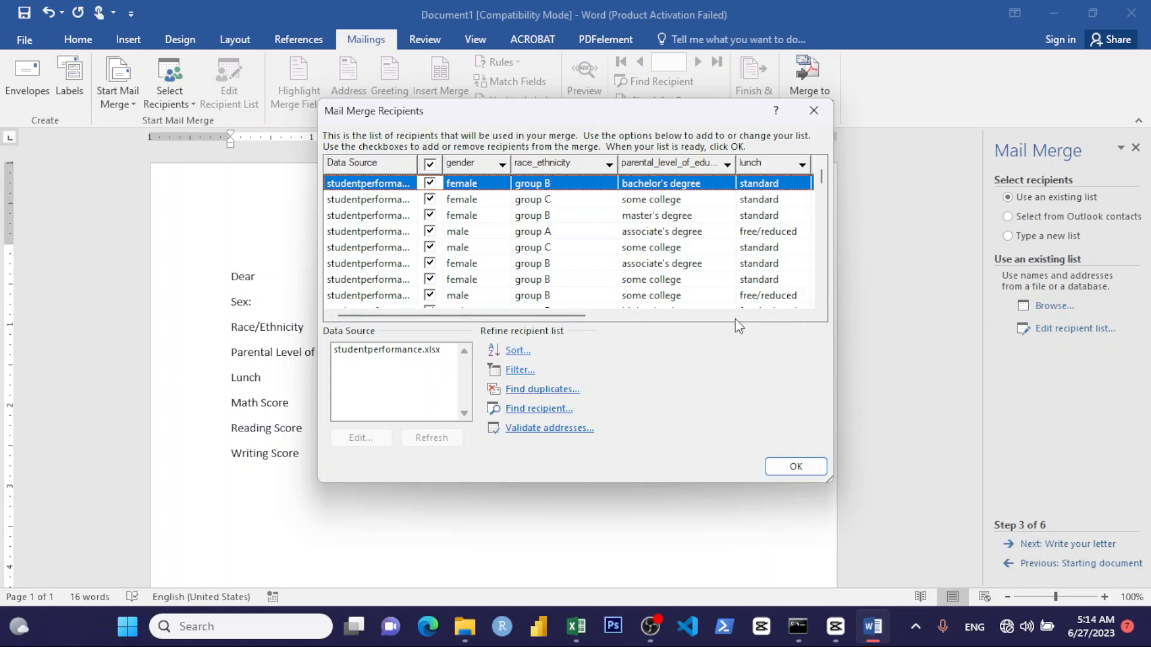
{"action": "left_click", "coordinate": [794, 467]}
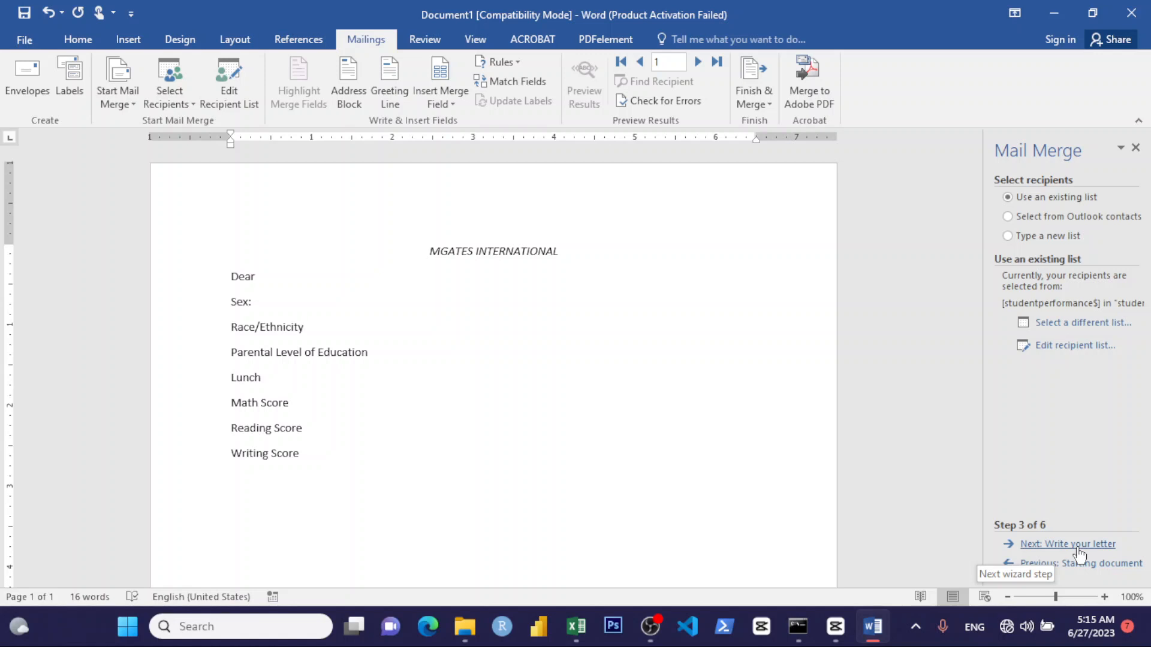
Add a colon after Dear in the letter and check the available merge fields
{"action": "left_click", "coordinate": [271, 289]}
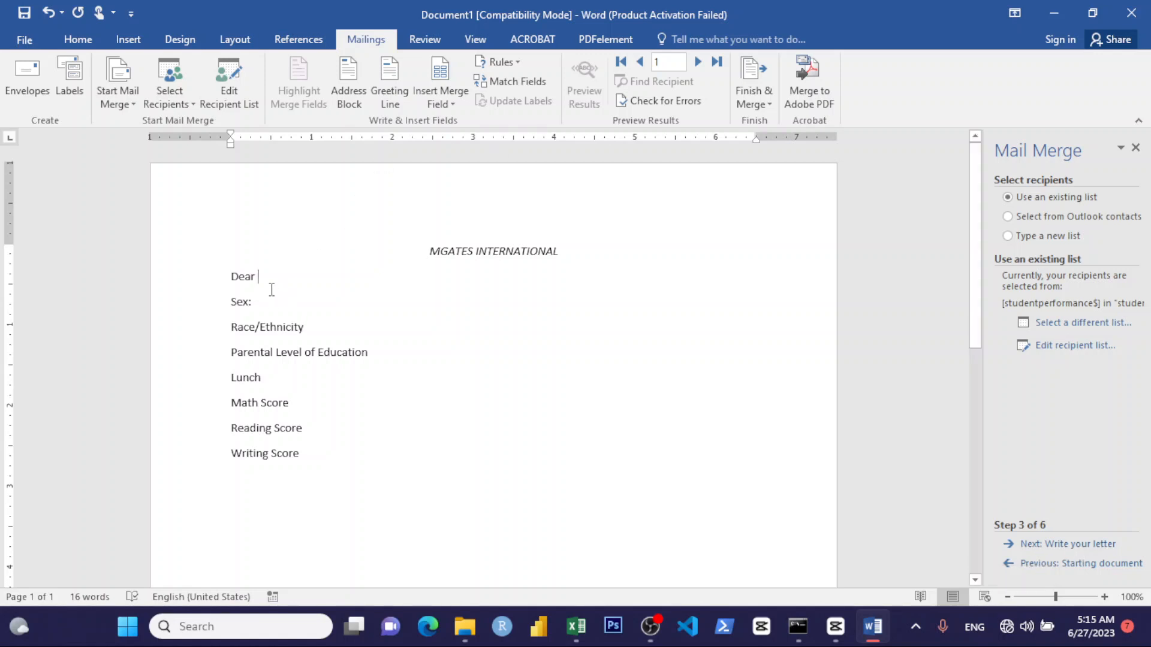
{"action": "left_click", "coordinate": [452, 106]}
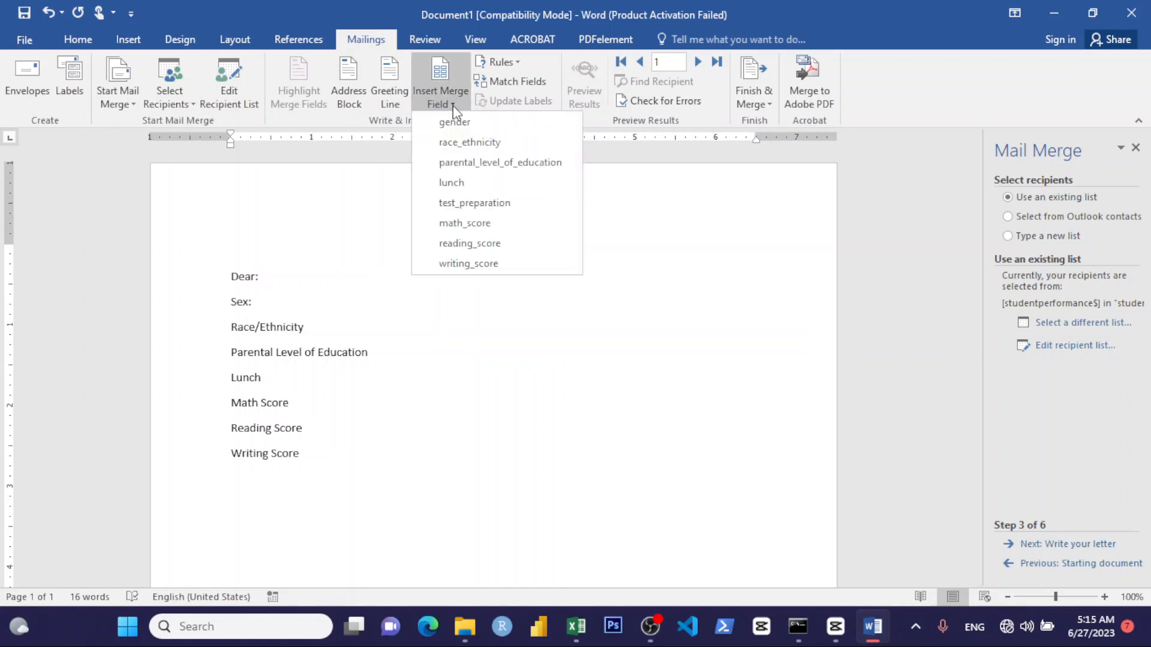
{"action": "left_click", "coordinate": [261, 279]}
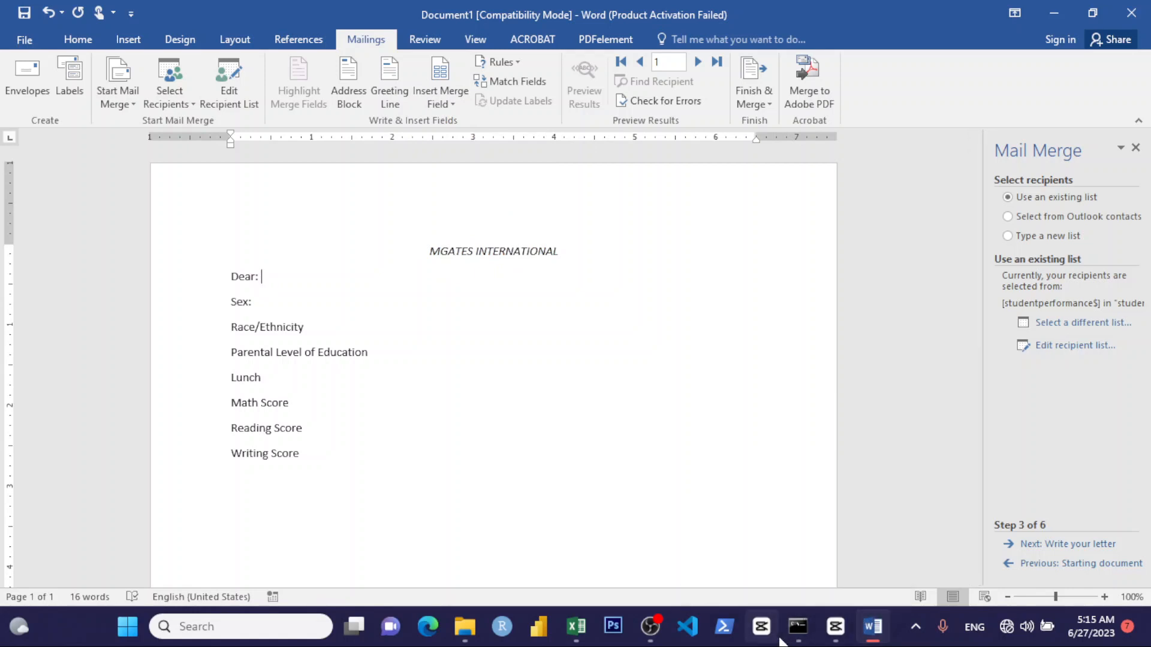
{"action": "mouse_move", "coordinate": [580, 631]}
{"action": "mouse_move", "coordinate": [602, 552]}
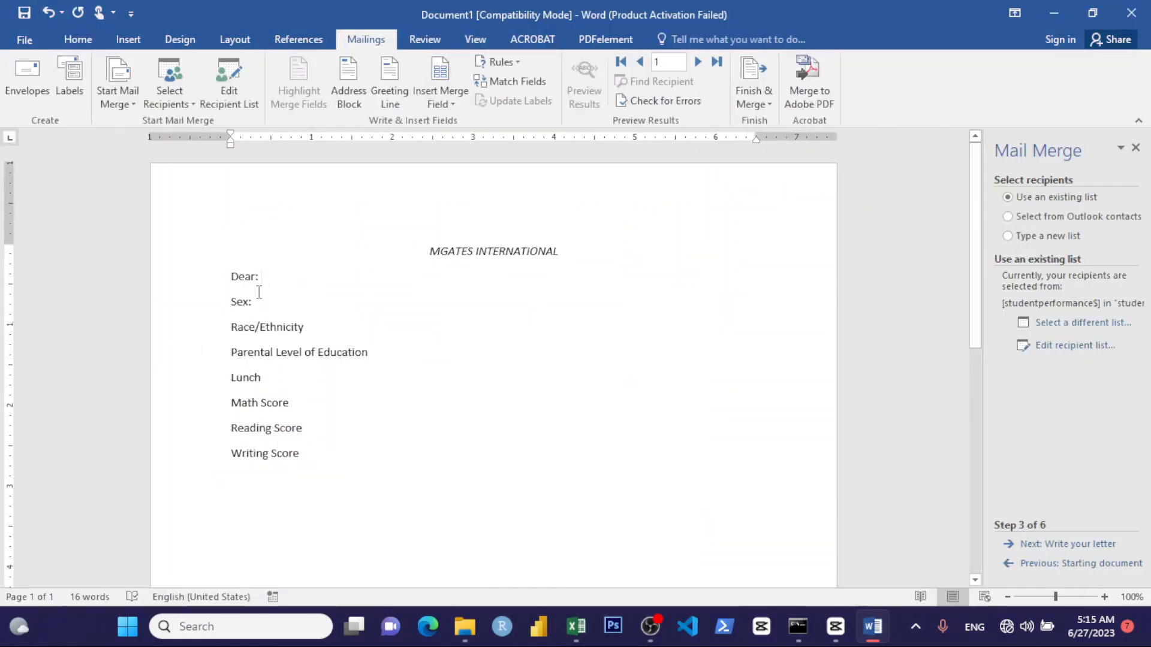
Insert the gender merge field directly after the Sex: label
{"action": "left_click", "coordinate": [297, 302]}
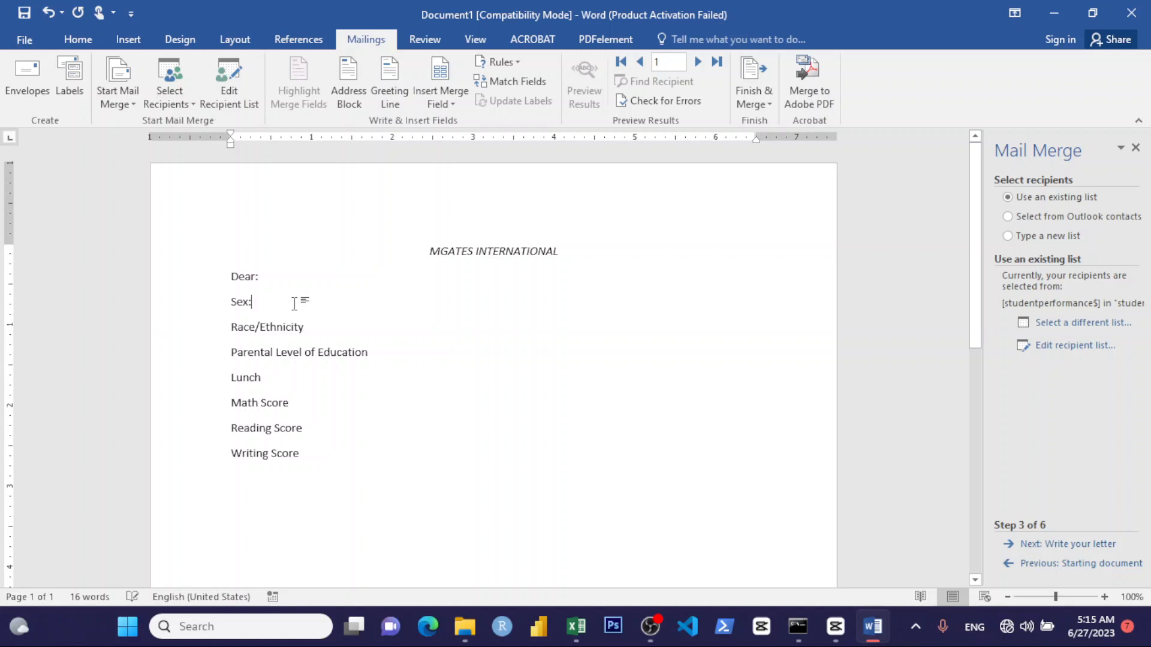
{"action": "left_click", "coordinate": [180, 360]}
{"action": "left_click", "coordinate": [511, 352]}
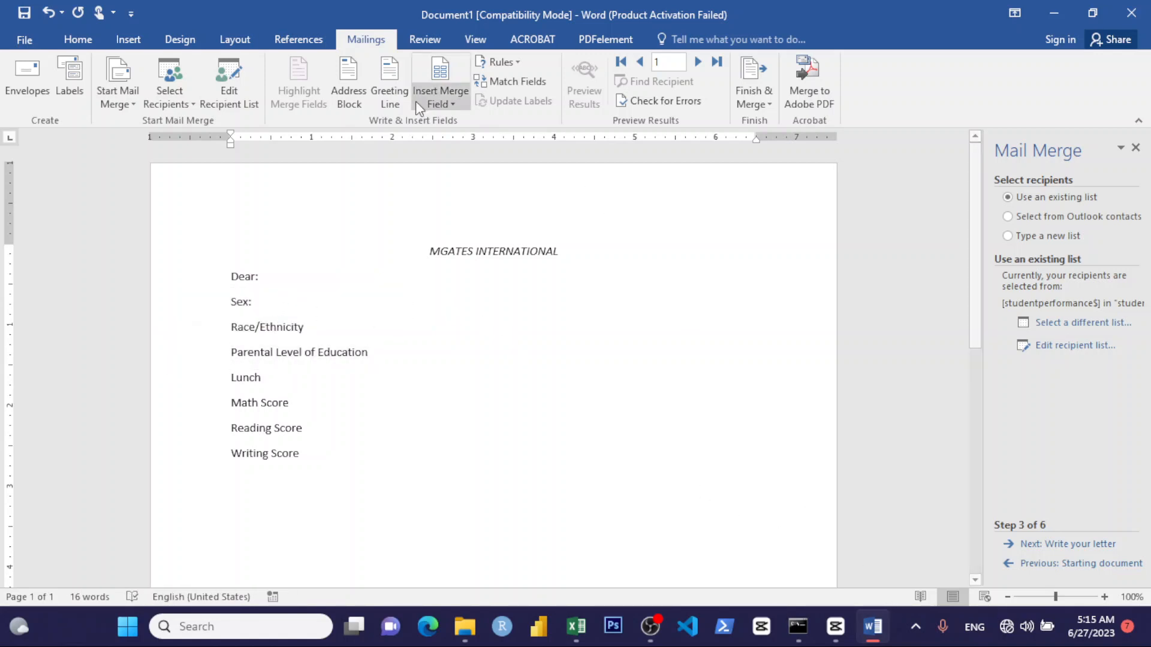
{"action": "left_click", "coordinate": [447, 107]}
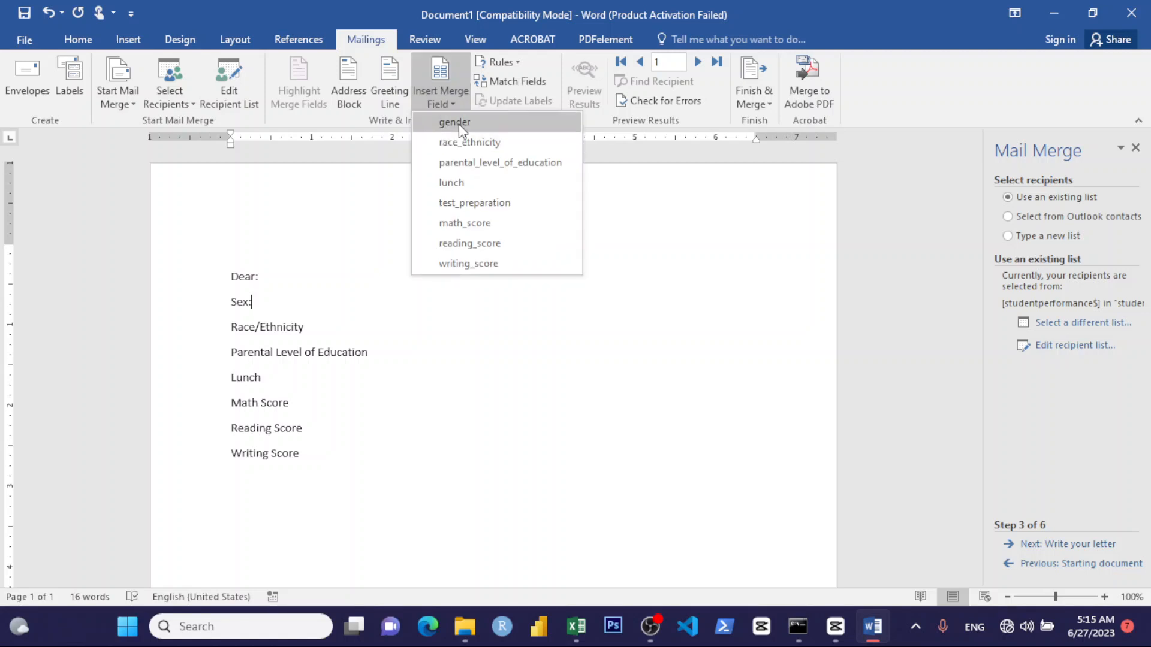
{"action": "left_click", "coordinate": [459, 123]}
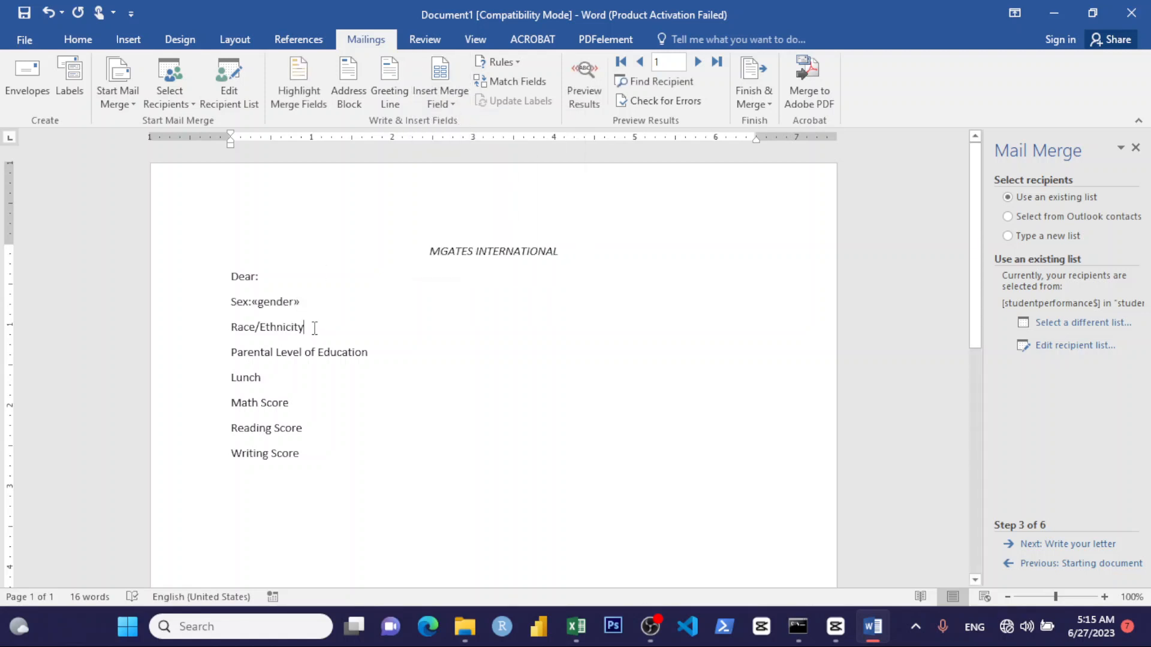
Add colons to the Race/Ethnicity and Parental Level of Education labels and insert the race_ethnicity and parental_level_of_education merge fields after them
{"action": "left_click", "coordinate": [314, 328]}
{"action": "type", "text": ":"}
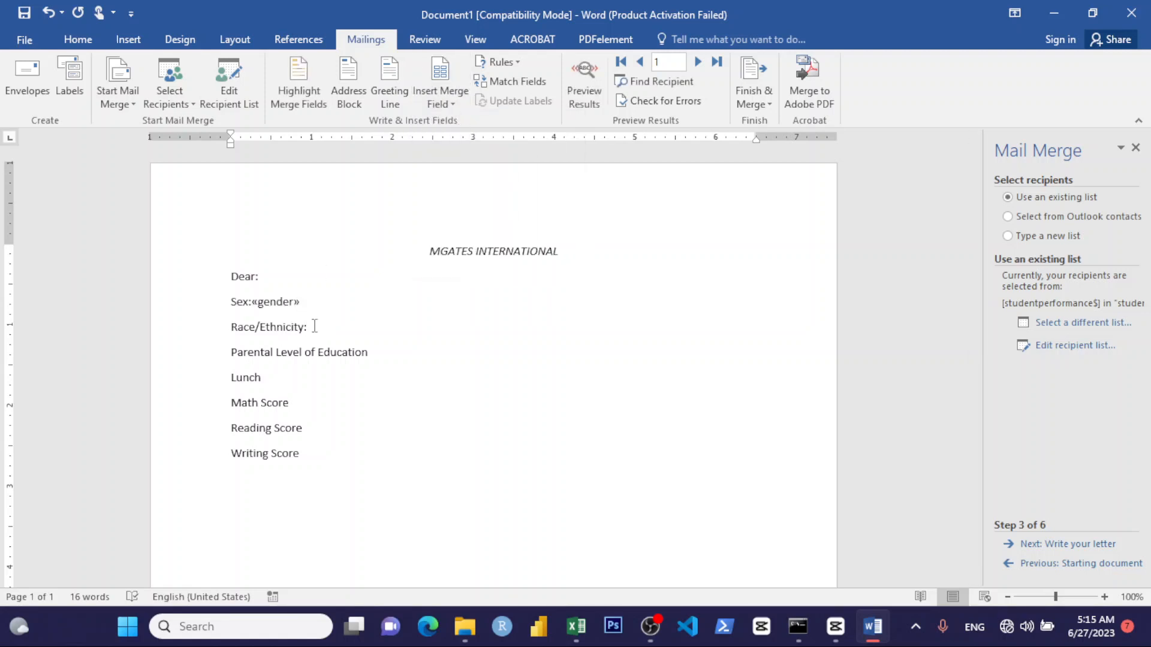
{"action": "left_click", "coordinate": [452, 104]}
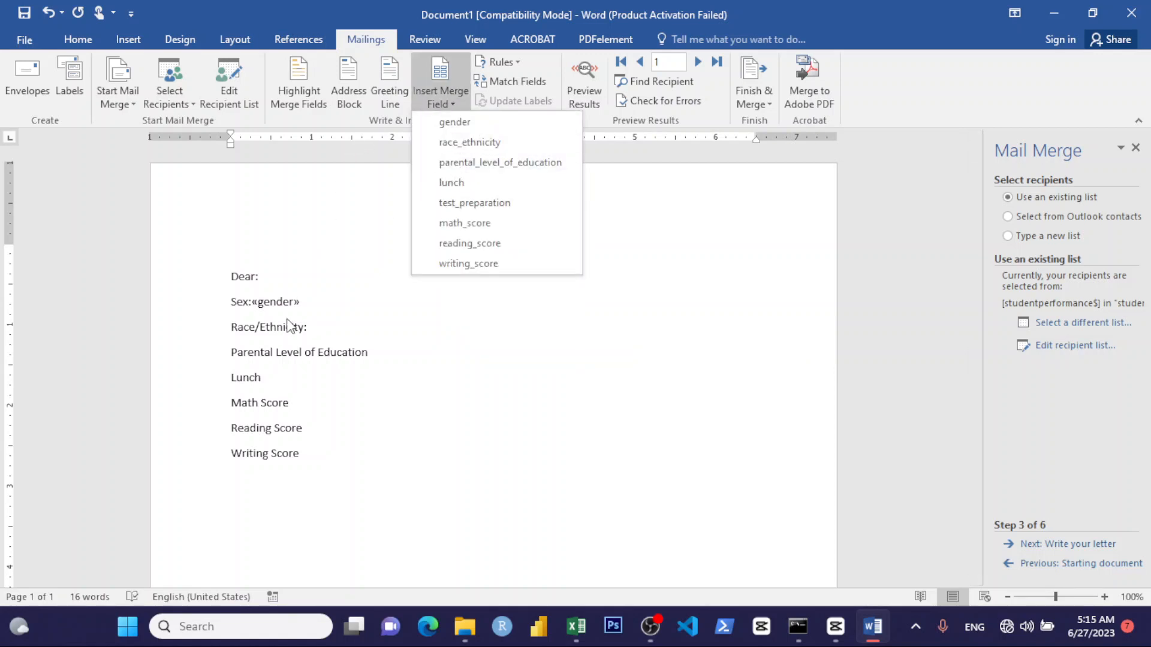
{"action": "left_click", "coordinate": [487, 143]}
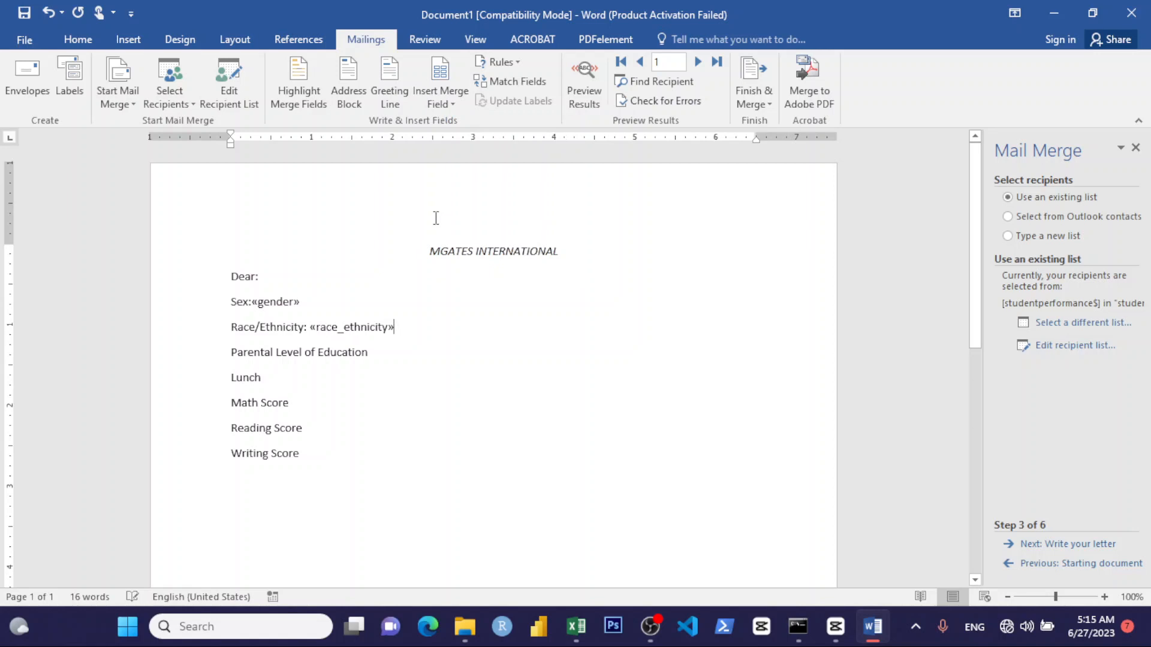
{"action": "left_click", "coordinate": [375, 354]}
{"action": "type", "text": ":"}
{"action": "left_click", "coordinate": [452, 103]}
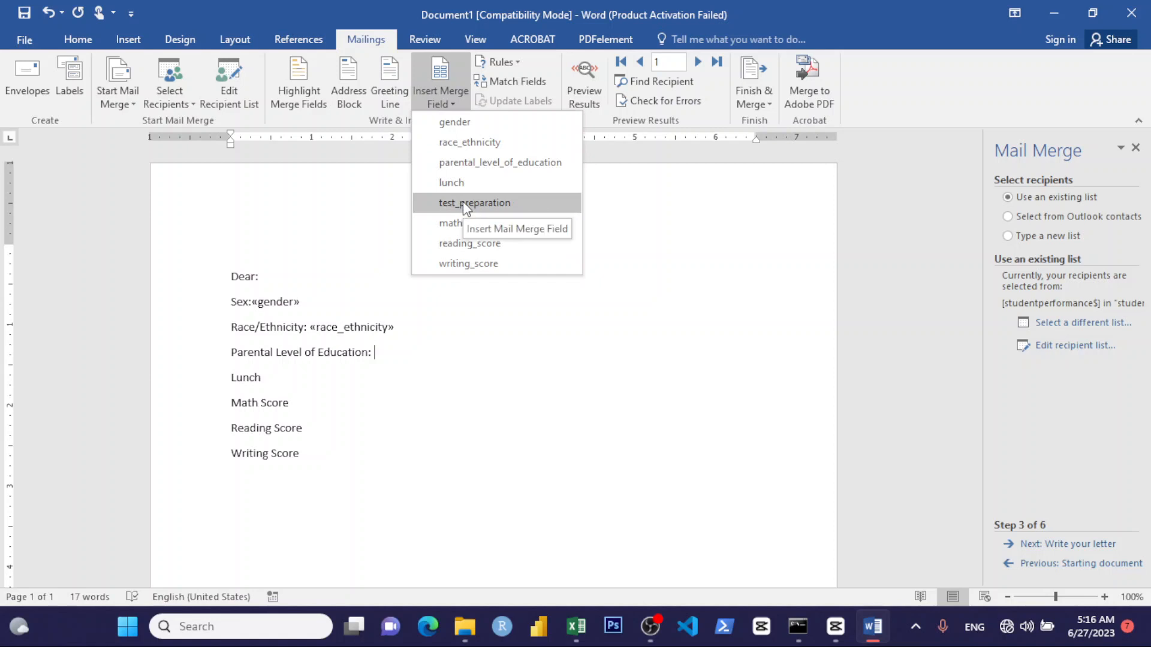
{"action": "left_click", "coordinate": [475, 171]}
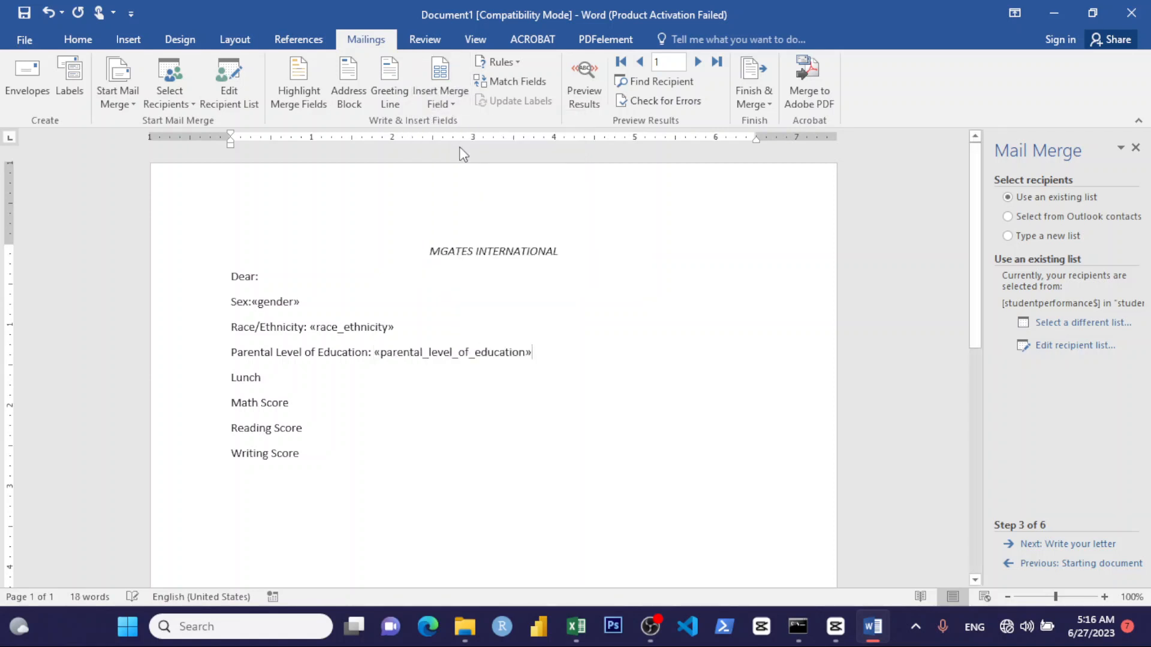
Add colons to the Lunch and Math Score labels and insert the lunch and math_score merge fields after them
{"action": "left_click", "coordinate": [270, 377]}
{"action": "type", "text": ":"}
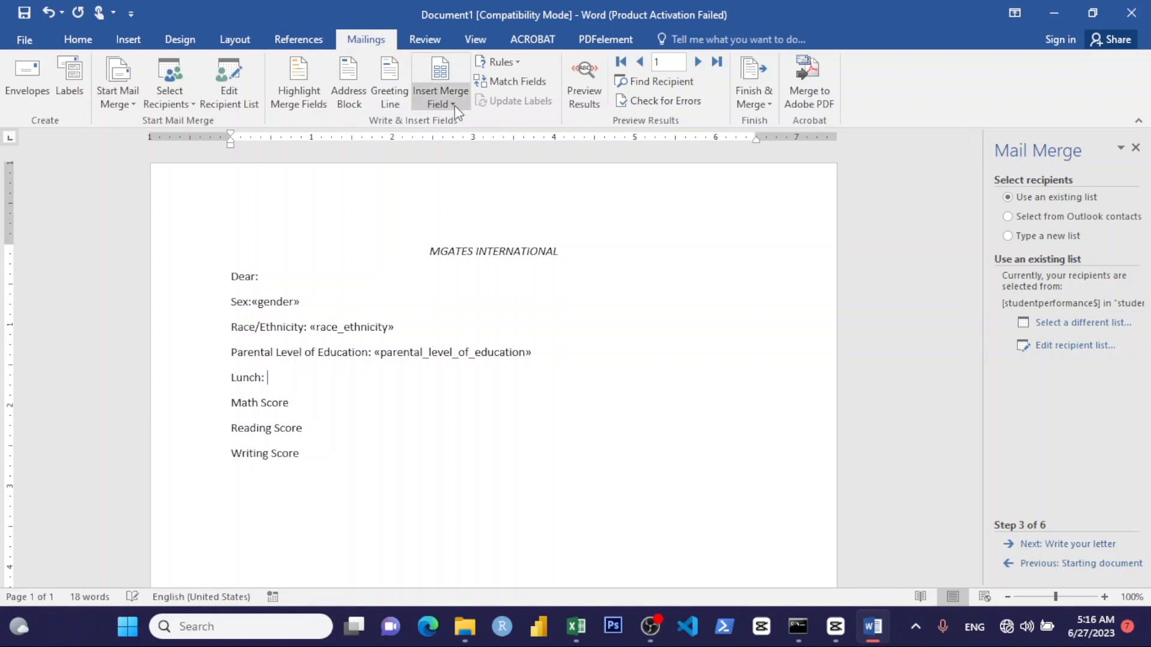
{"action": "left_click", "coordinate": [452, 103]}
{"action": "left_click", "coordinate": [455, 185]}
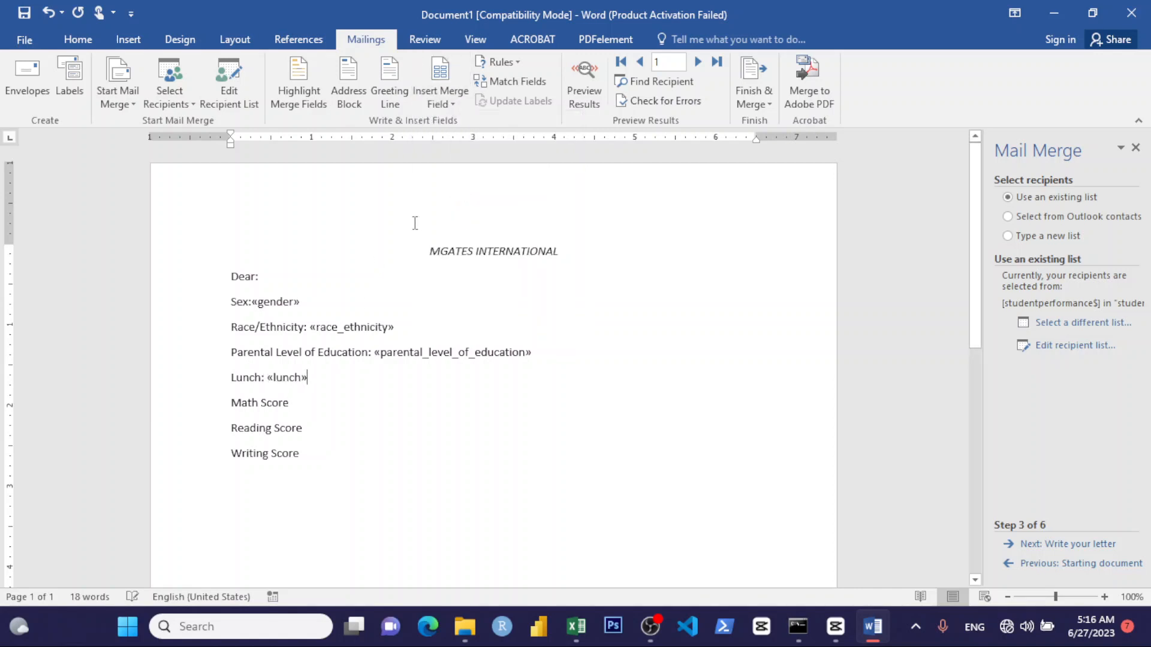
{"action": "left_click", "coordinate": [300, 403]}
{"action": "type", "text": ":"}
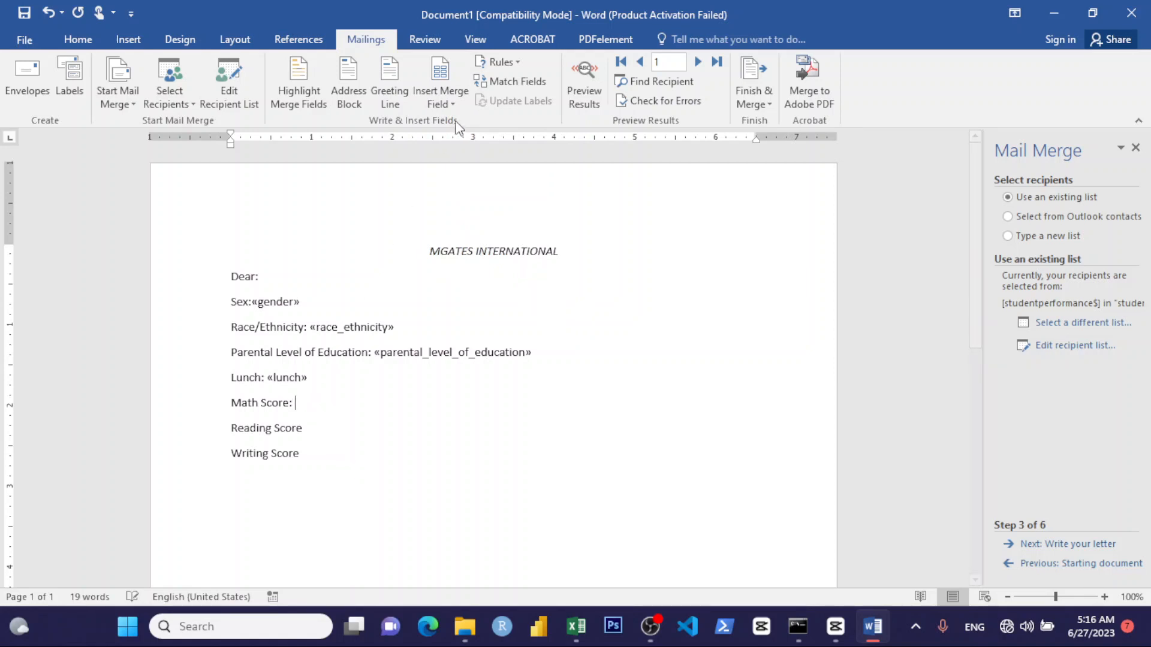
{"action": "left_click", "coordinate": [454, 107]}
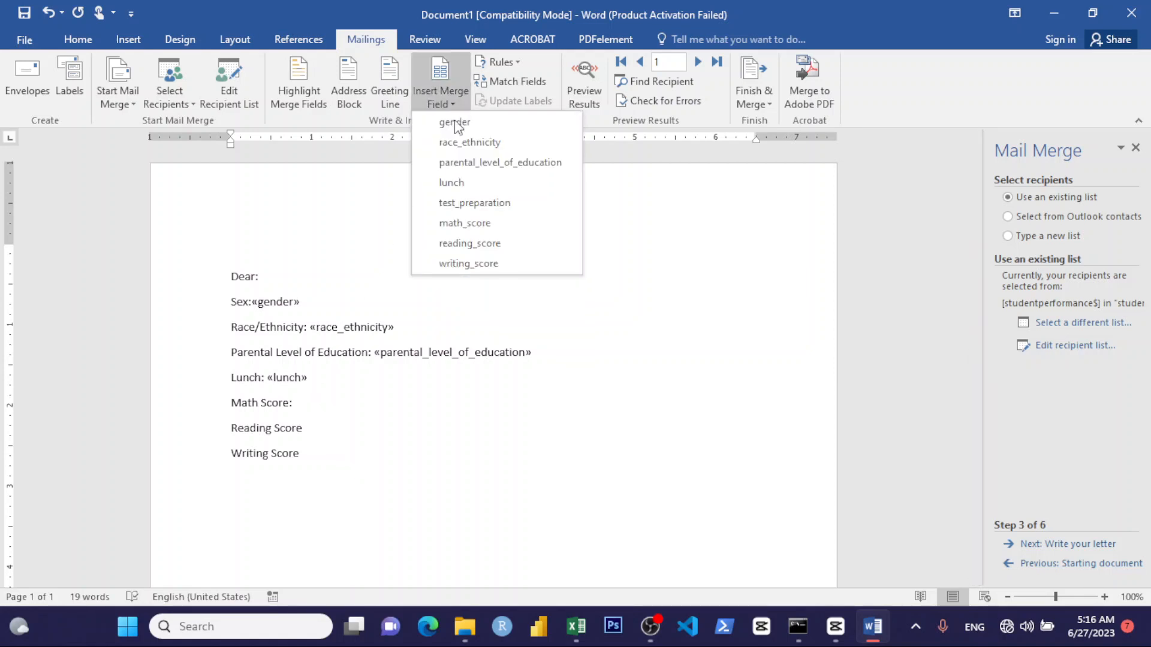
{"action": "left_click", "coordinate": [473, 226]}
Add colons to the Reading Score and Writing Score labels and insert the reading_score and writing_score merge fields after them
{"action": "left_click", "coordinate": [312, 429]}
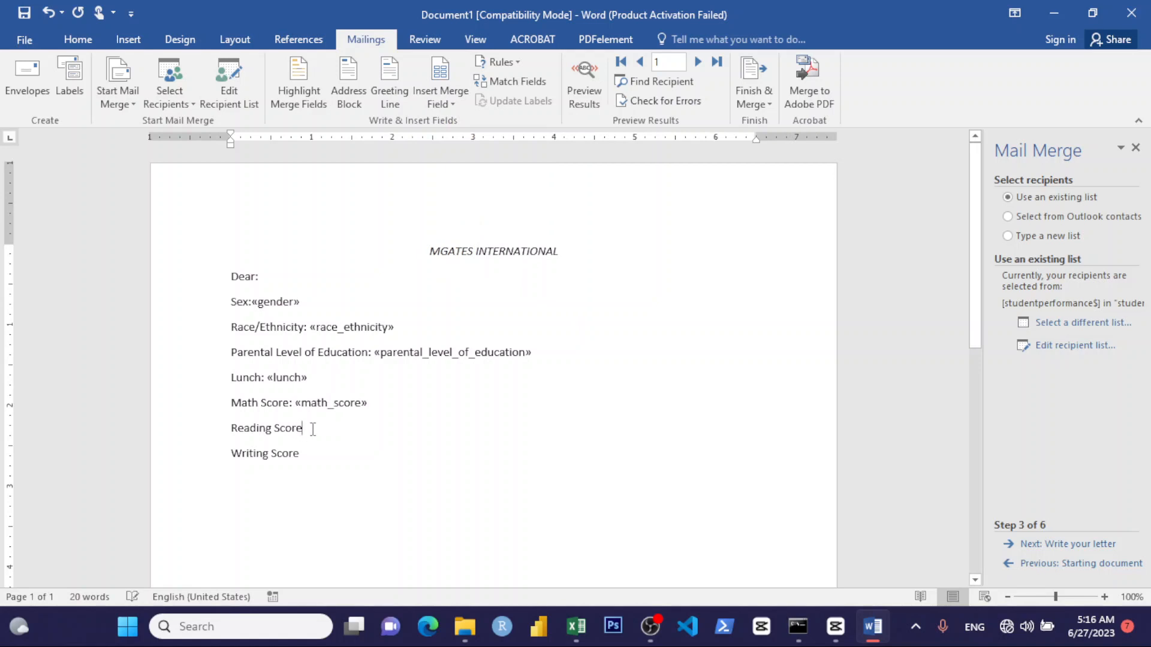
{"action": "type", "text": ":"}
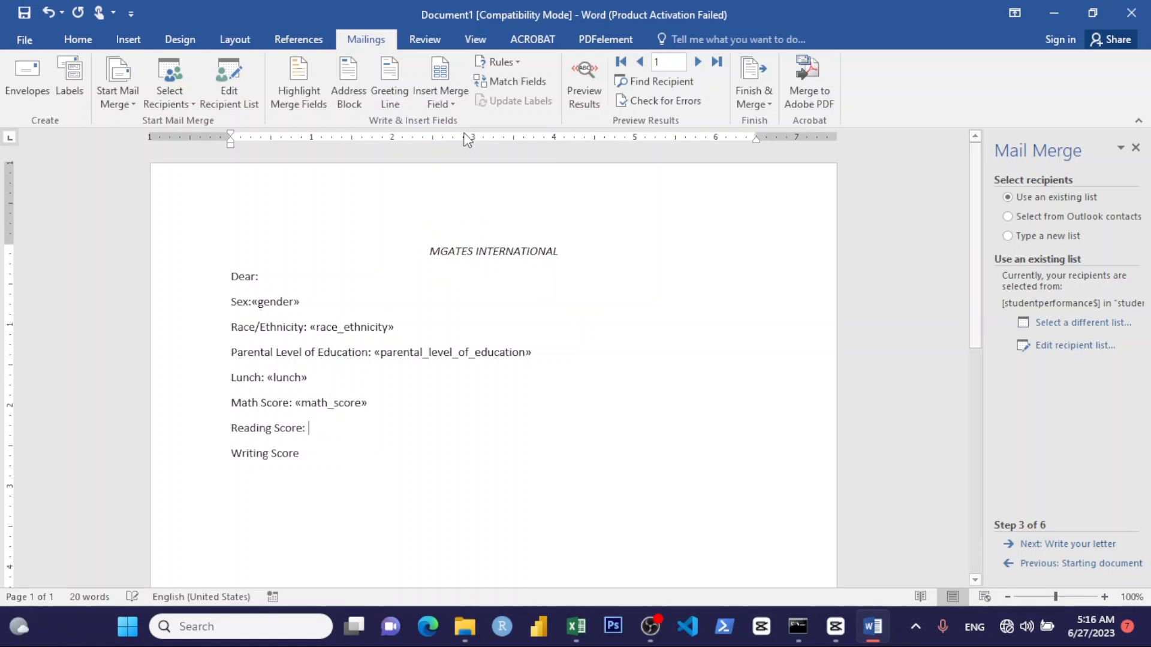
{"action": "left_click", "coordinate": [454, 105]}
{"action": "left_click", "coordinate": [454, 242]}
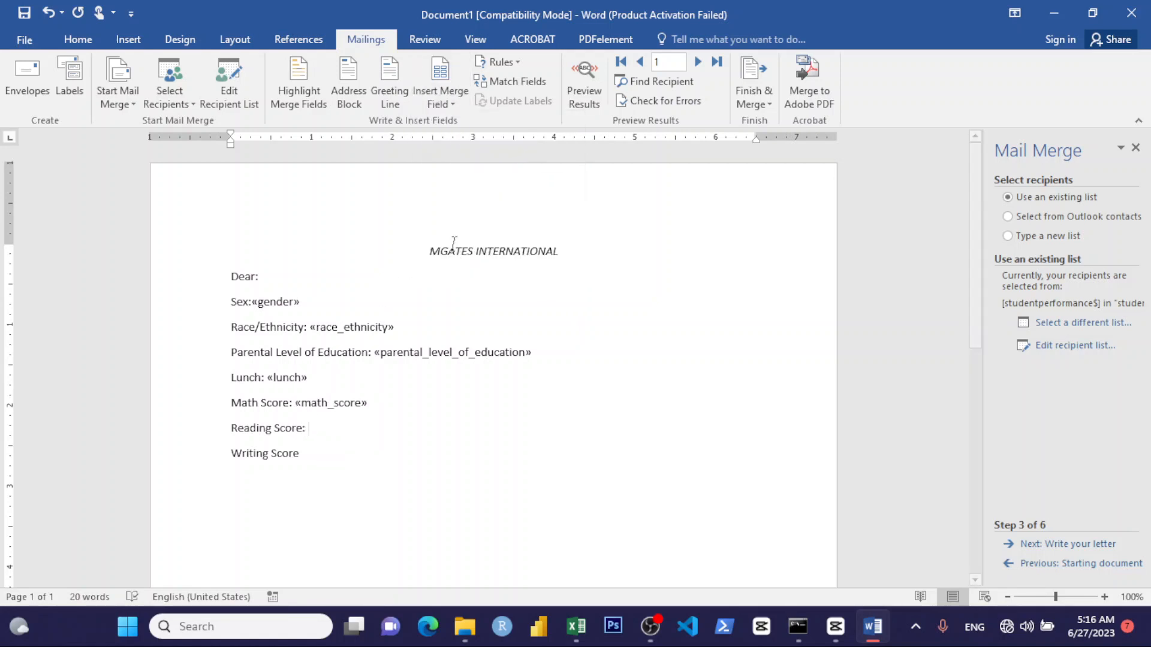
{"action": "left_click", "coordinate": [306, 455]}
{"action": "type", "text": ":"}
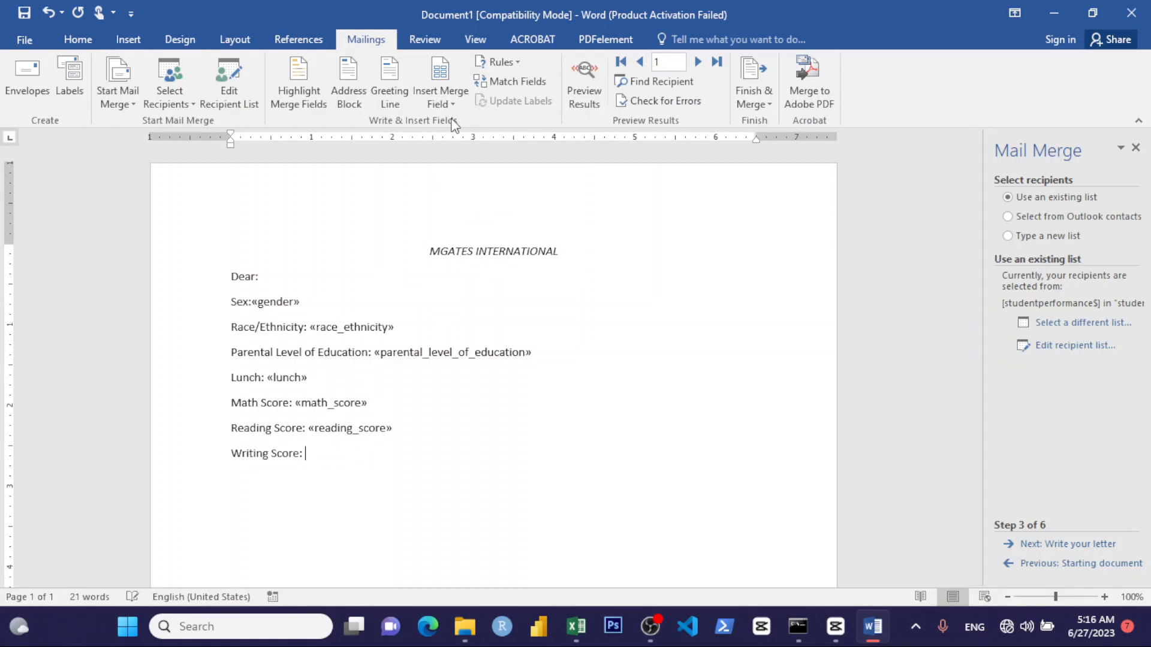
{"action": "left_click", "coordinate": [452, 106]}
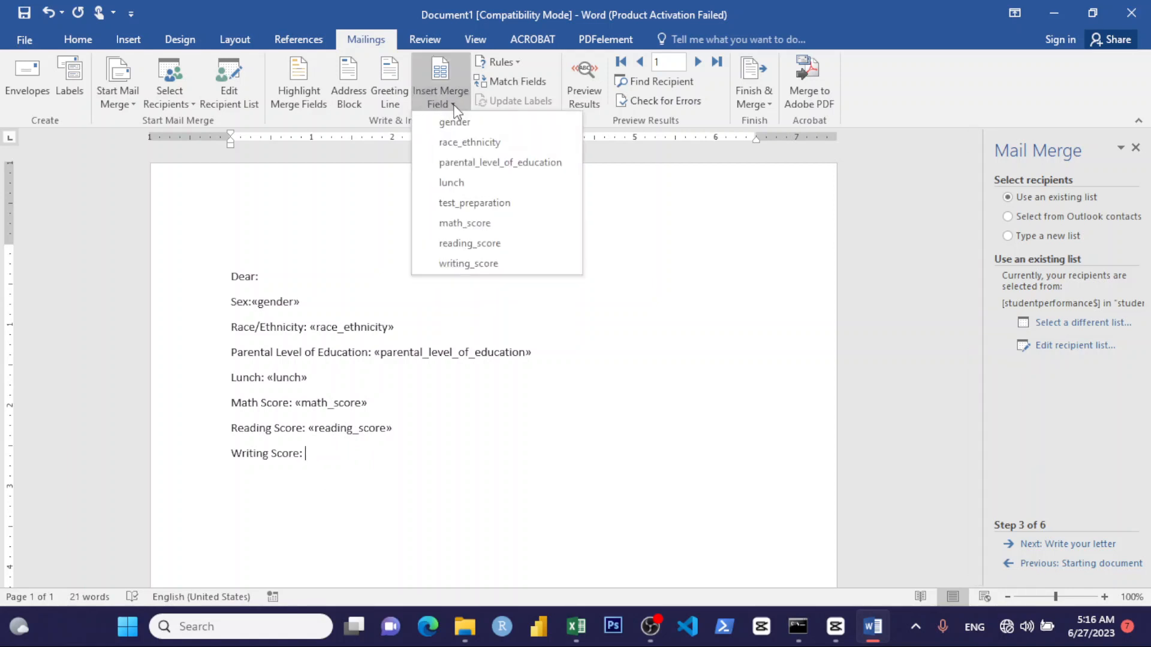
{"action": "left_click", "coordinate": [468, 263]}
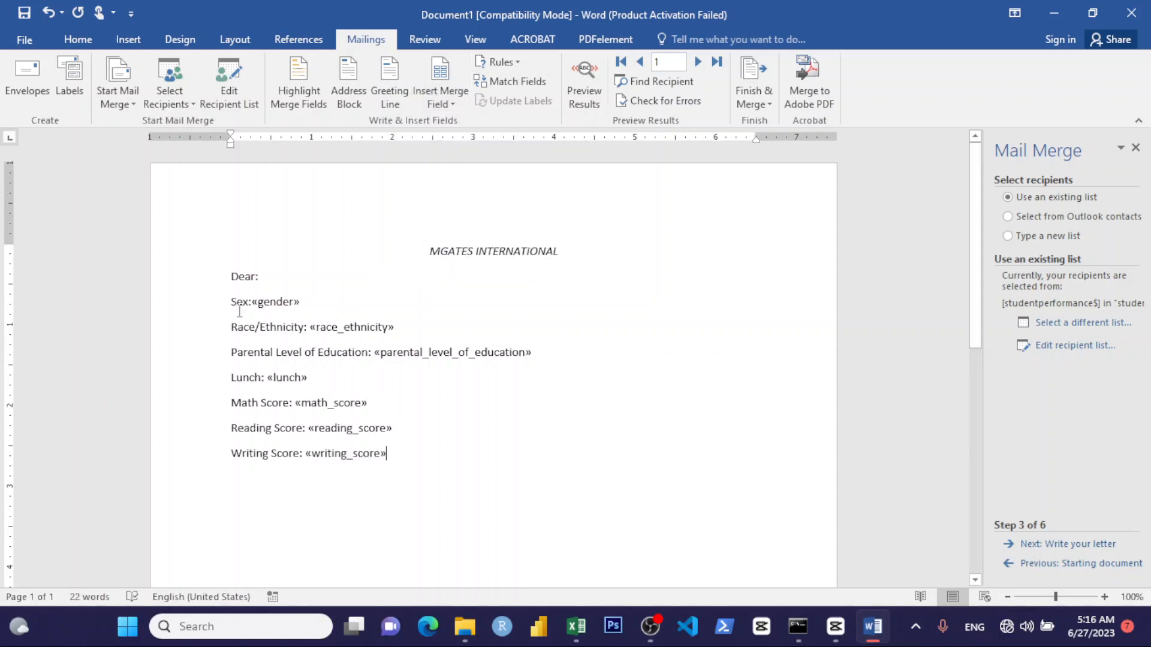
Replace the Dear label with Test Preparation: followed by the test_preparation merge field, and advance the merge wizard to Write your letter
{"action": "left_click", "coordinate": [260, 276]}
{"action": "key", "text": "BackSpace"}
{"action": "key", "text": "BackSpace"}
{"action": "key", "text": "BackSpace"}
{"action": "key", "text": "BackSpace"}
{"action": "key", "text": "BackSpace"}
{"action": "type", "text": "T"}
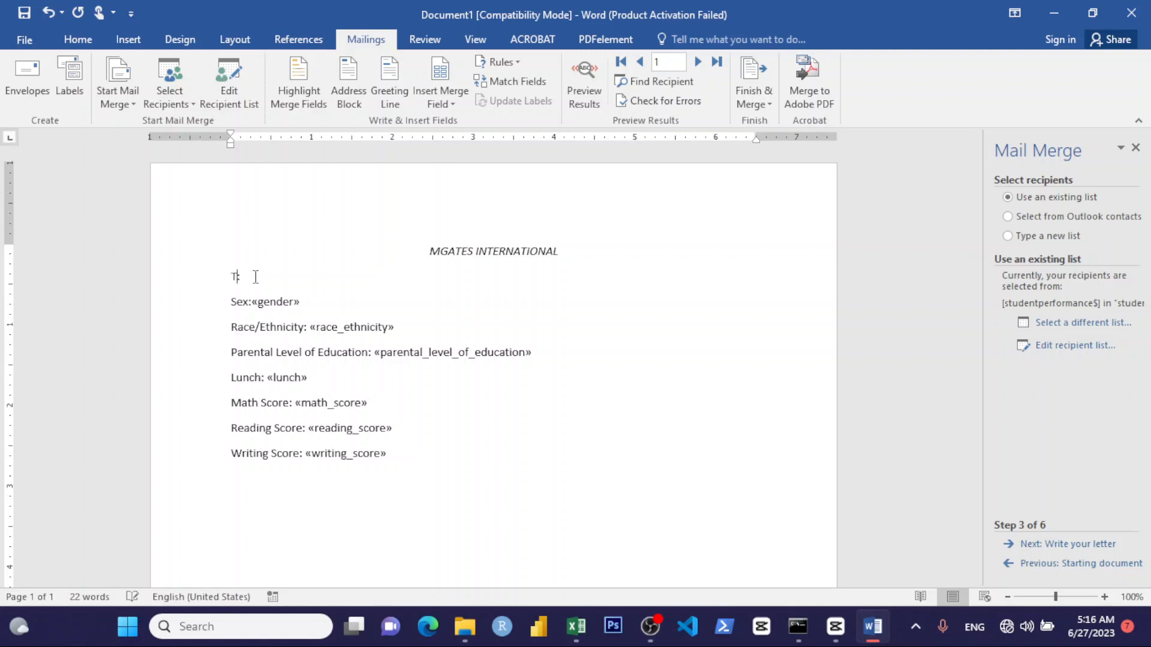
{"action": "type", "text": "est Preparation:"}
{"action": "left_click", "coordinate": [450, 108]}
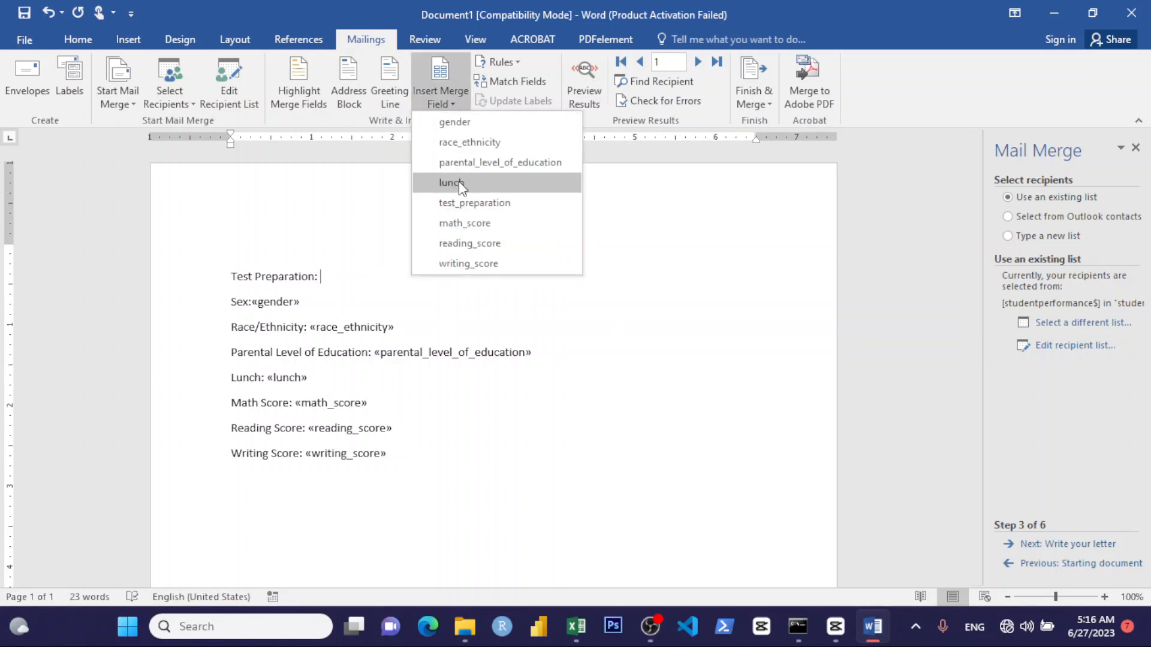
{"action": "left_click", "coordinate": [466, 208]}
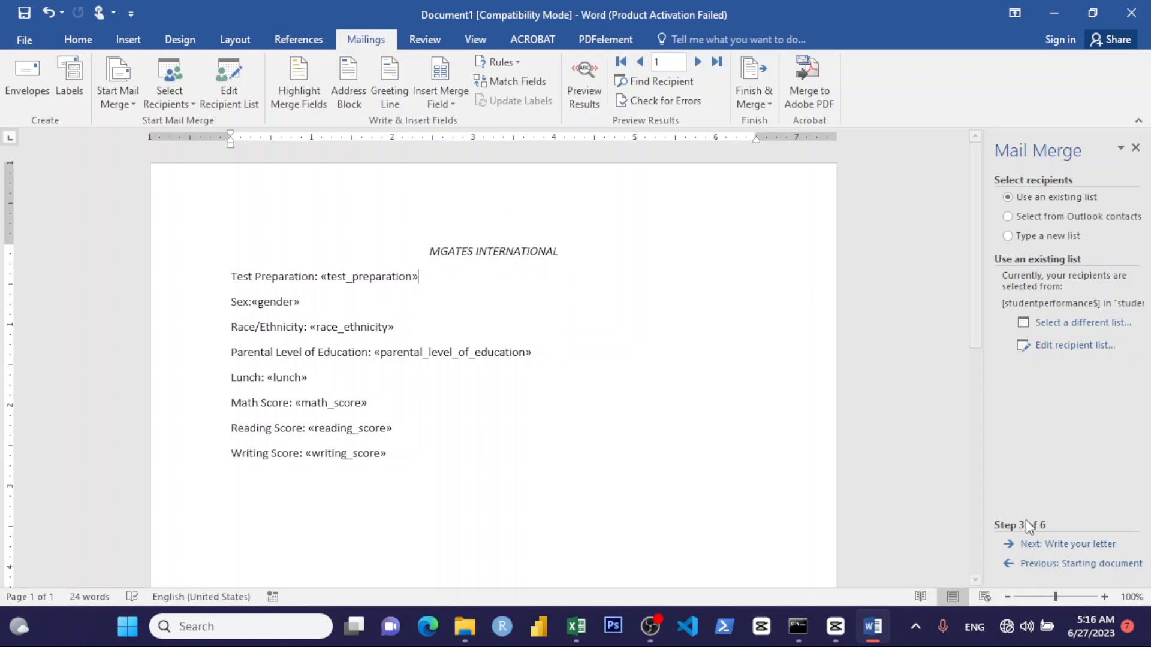
{"action": "left_click", "coordinate": [1068, 544]}
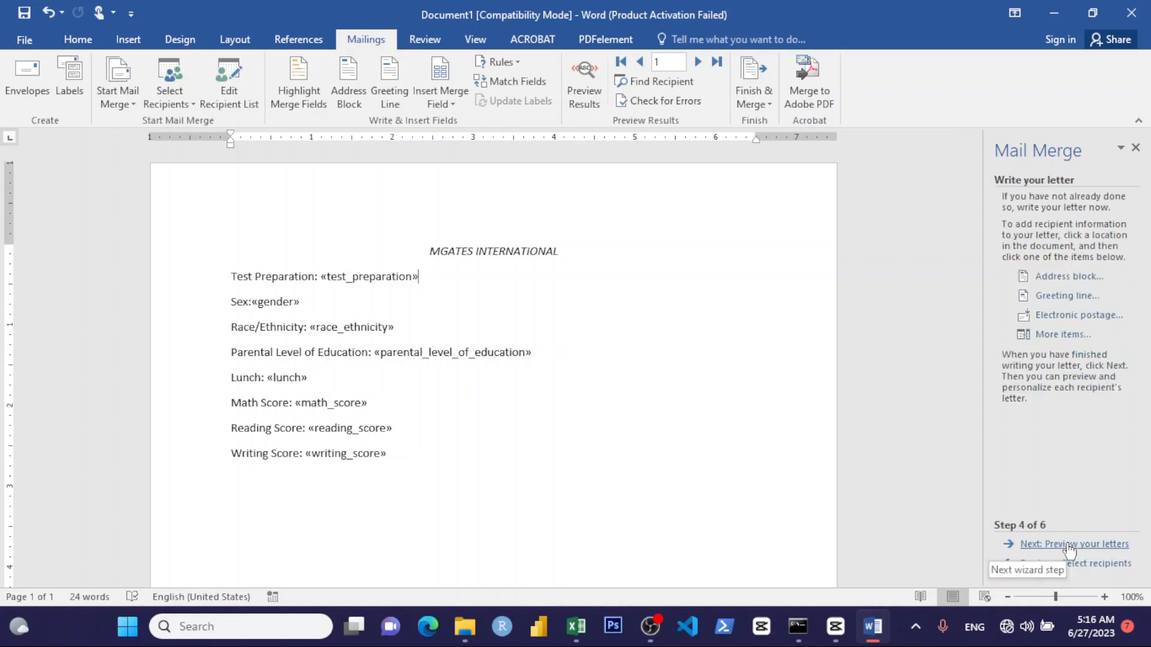
Advance the merge wizard through the letter preview to Complete the merge, and step the preview forward to recipient 4
{"action": "left_click", "coordinate": [1080, 545]}
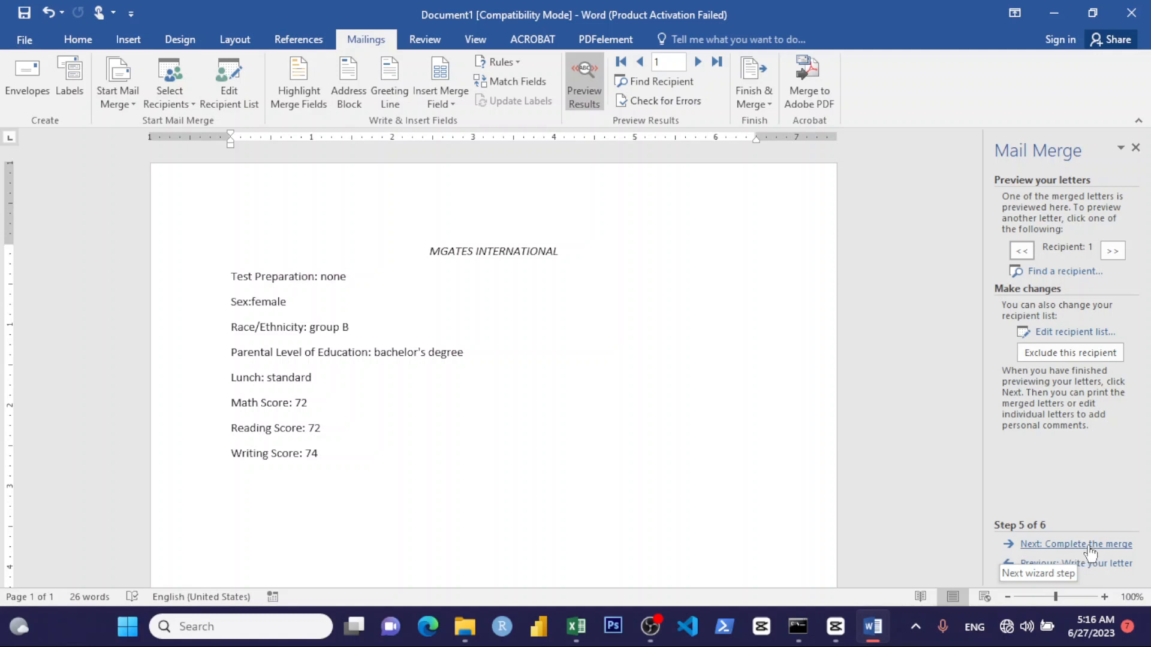
{"action": "left_click", "coordinate": [1088, 545]}
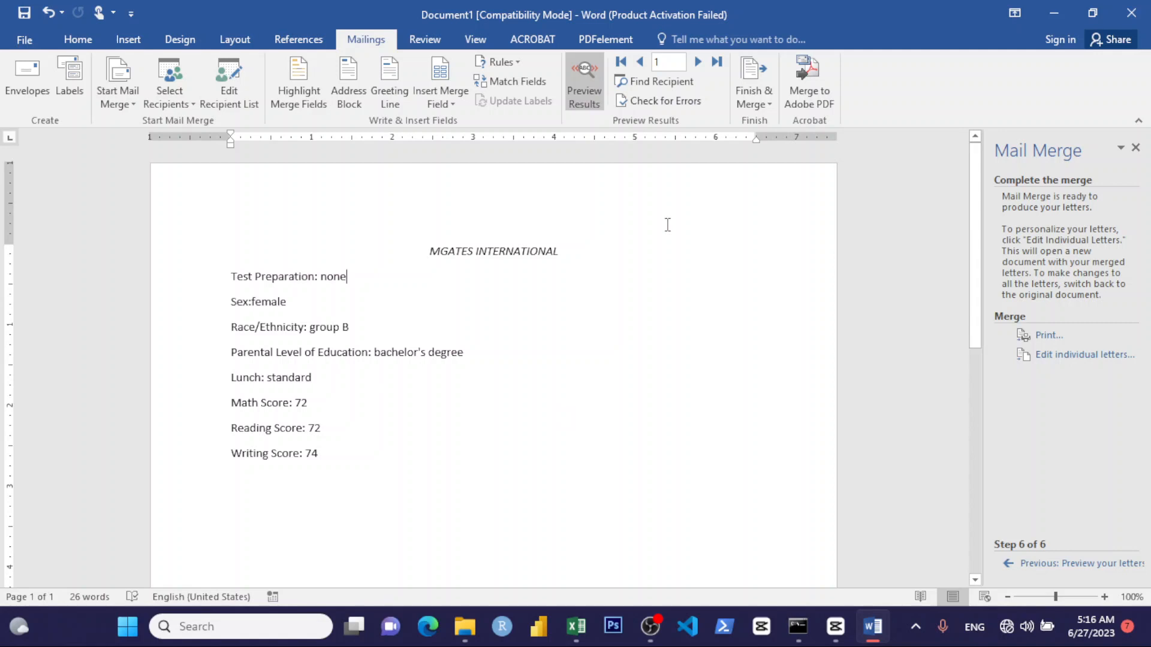
{"action": "left_click", "coordinate": [697, 62]}
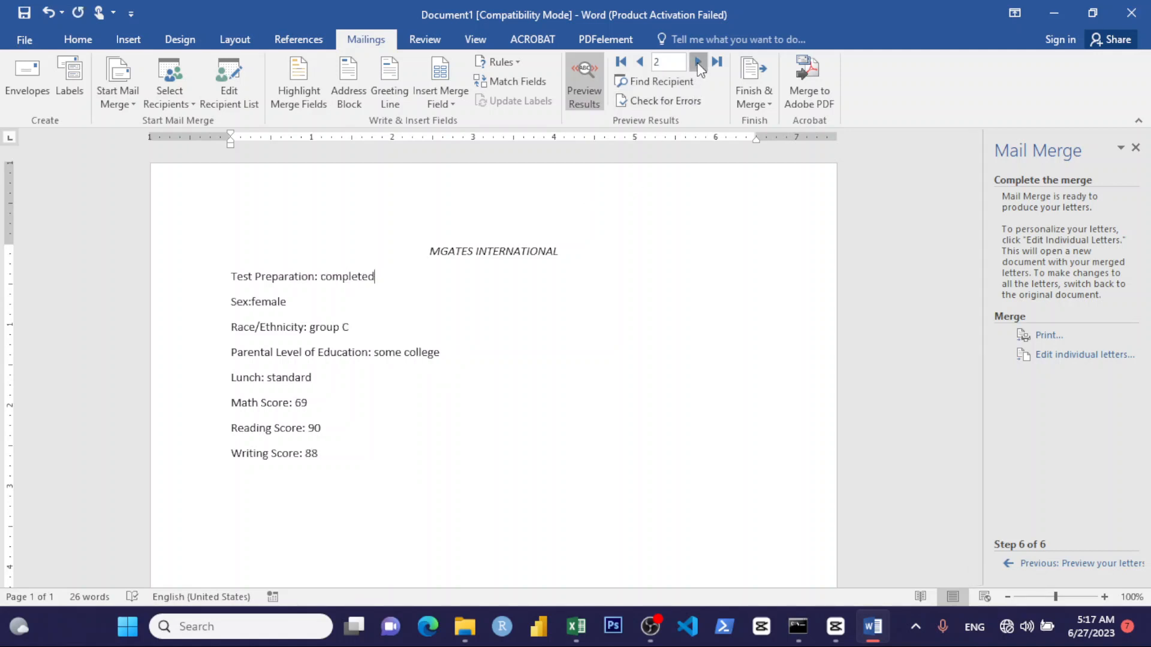
{"action": "left_click", "coordinate": [697, 62]}
{"action": "left_click", "coordinate": [696, 62]}
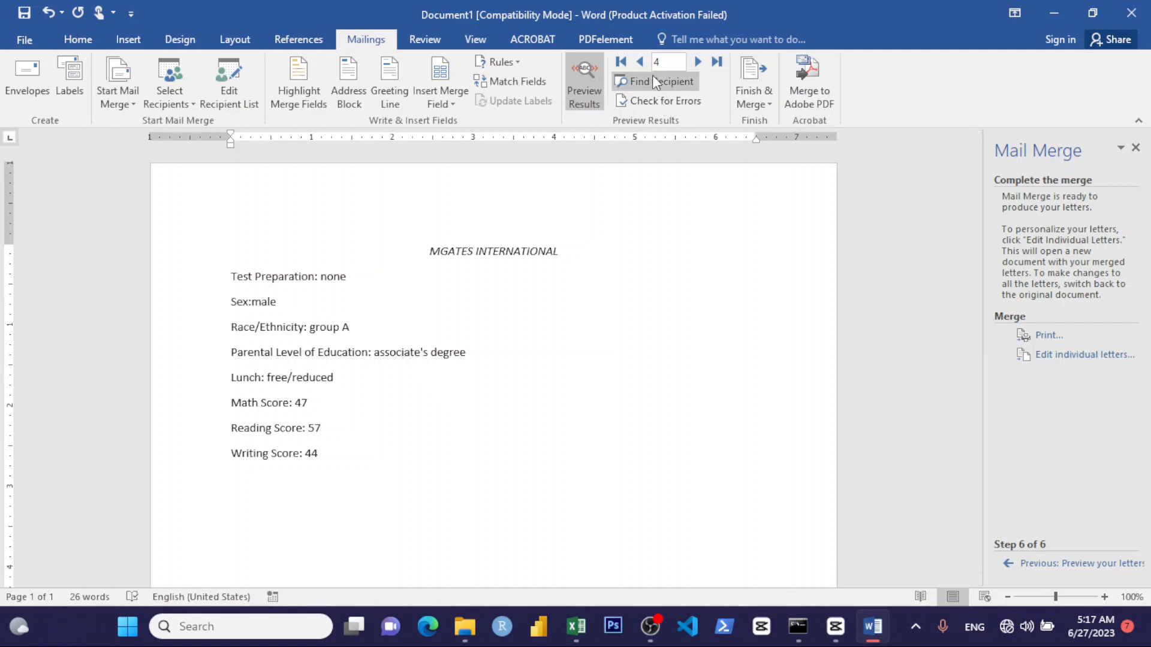
Preview the merged letter for recipient 1000
{"action": "left_click", "coordinate": [666, 65]}
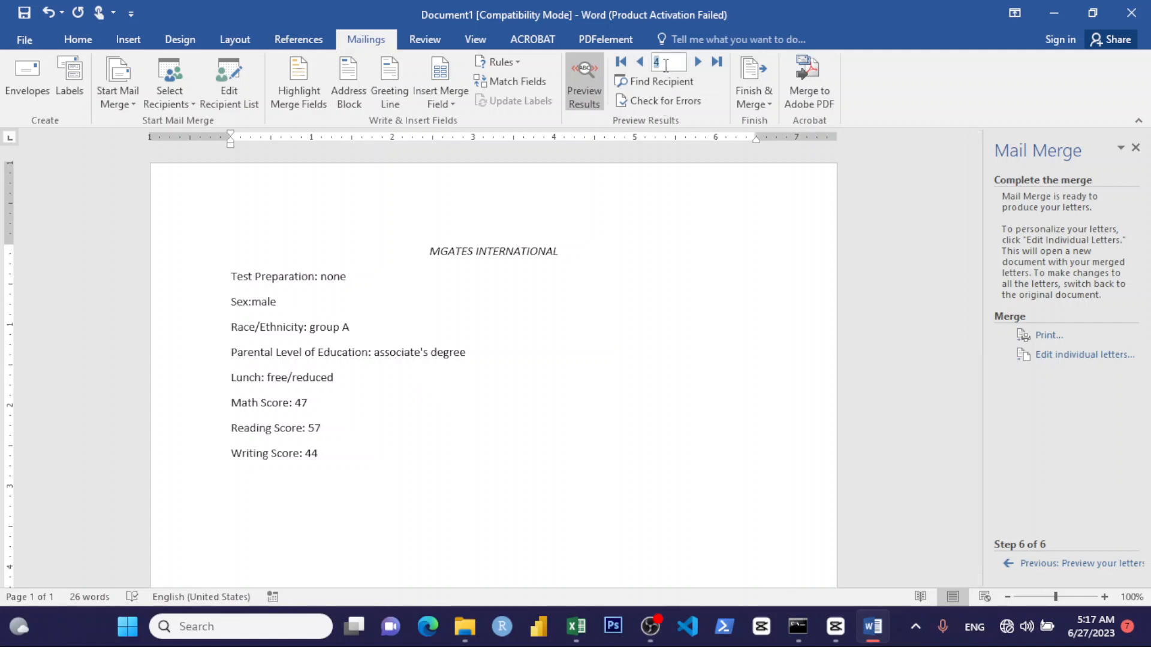
{"action": "left_click", "coordinate": [666, 65]}
{"action": "key", "text": "BackSpace"}
{"action": "type", "text": "1000"}
{"action": "key", "text": "Return"}
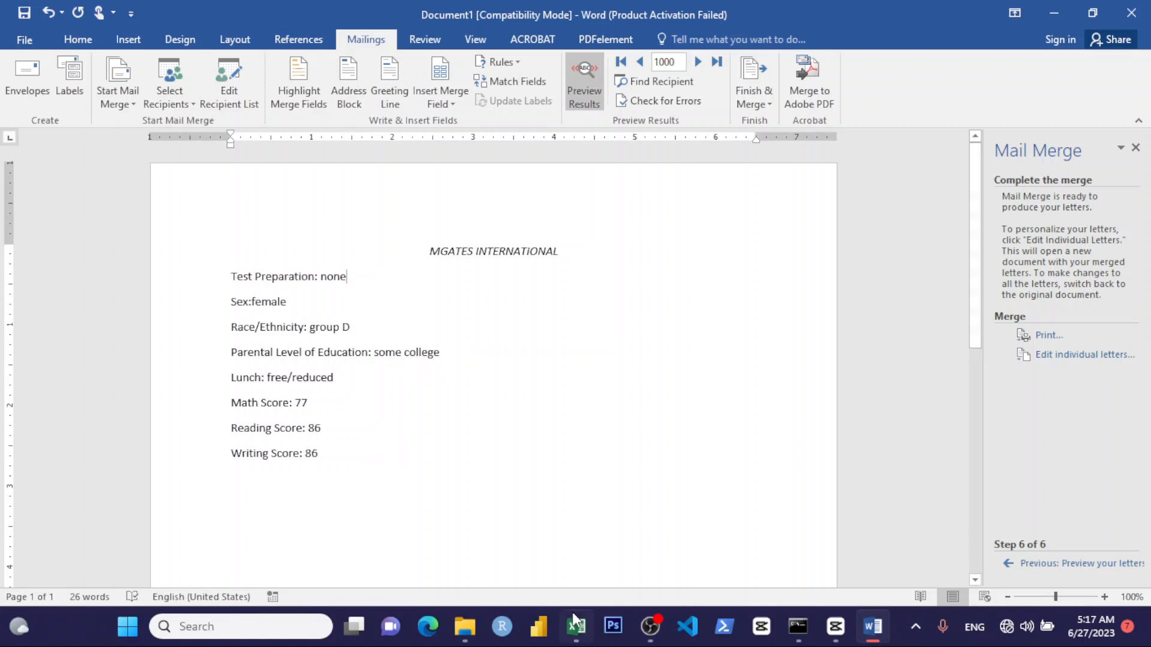
Switch to the studentperformance workbook in Excel and go to the last record of the parental_level_of_education column
{"action": "left_click", "coordinate": [576, 627]}
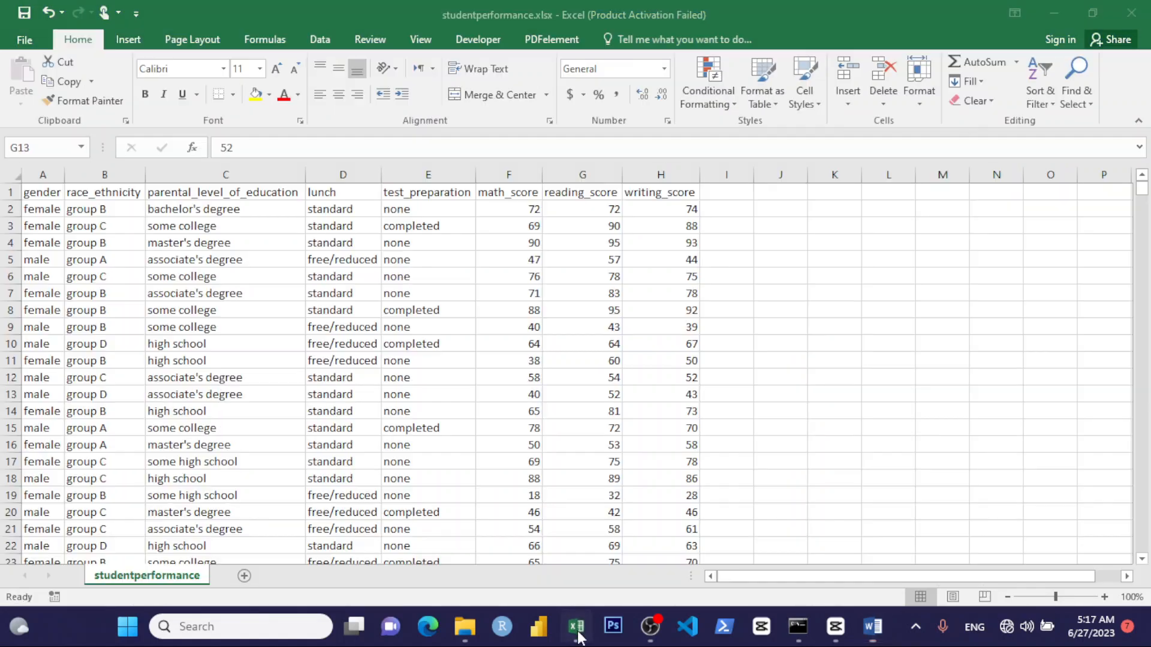
{"action": "left_click", "coordinate": [325, 460]}
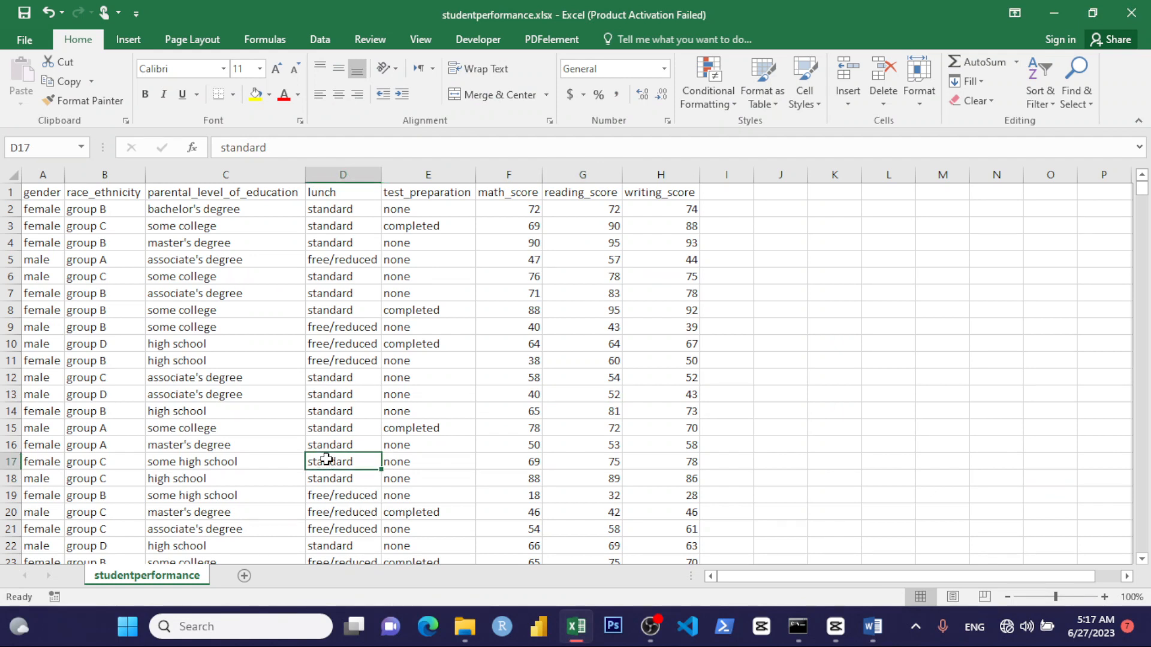
{"action": "left_click", "coordinate": [160, 444]}
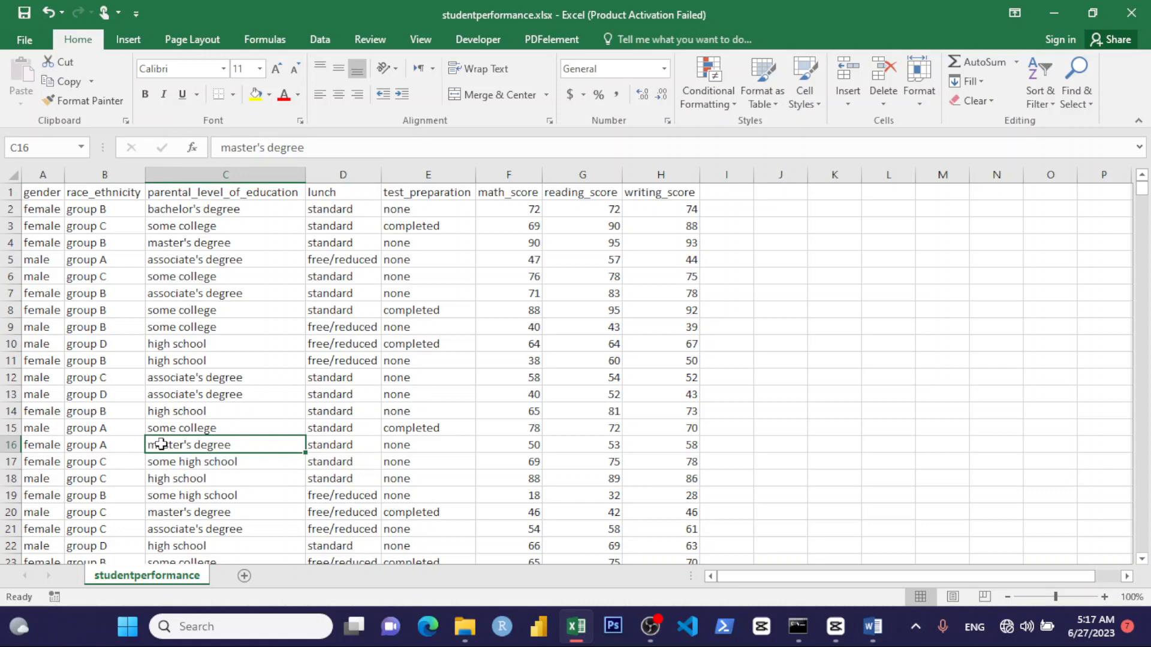
{"action": "key", "text": "ctrl+Down"}
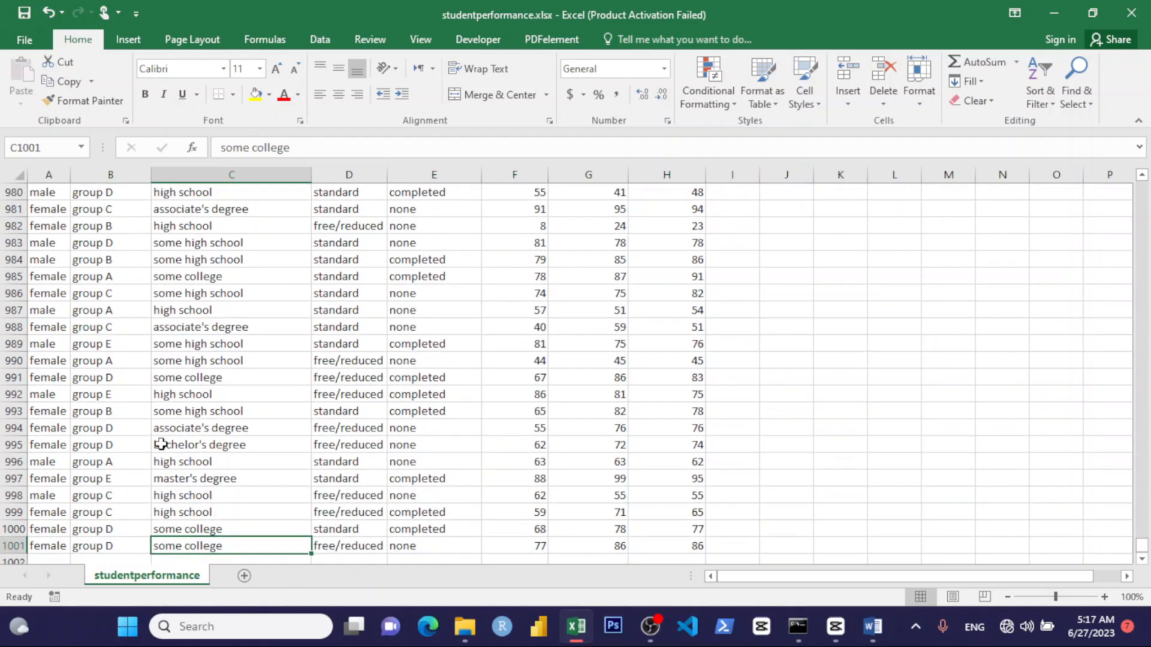
Check the row 1000 values one by one from gender to writing score, and switch back to the Word letter to compare
{"action": "left_click", "coordinate": [60, 530]}
{"action": "left_click", "coordinate": [110, 530]}
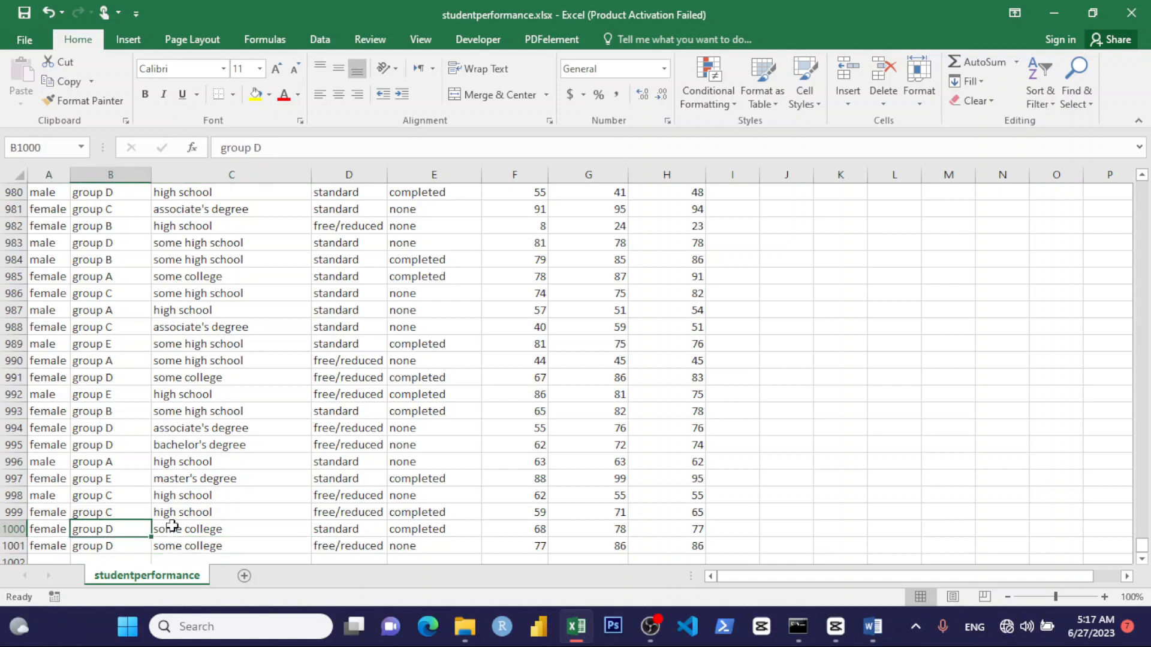
{"action": "left_click", "coordinate": [190, 527]}
{"action": "left_click", "coordinate": [336, 529]}
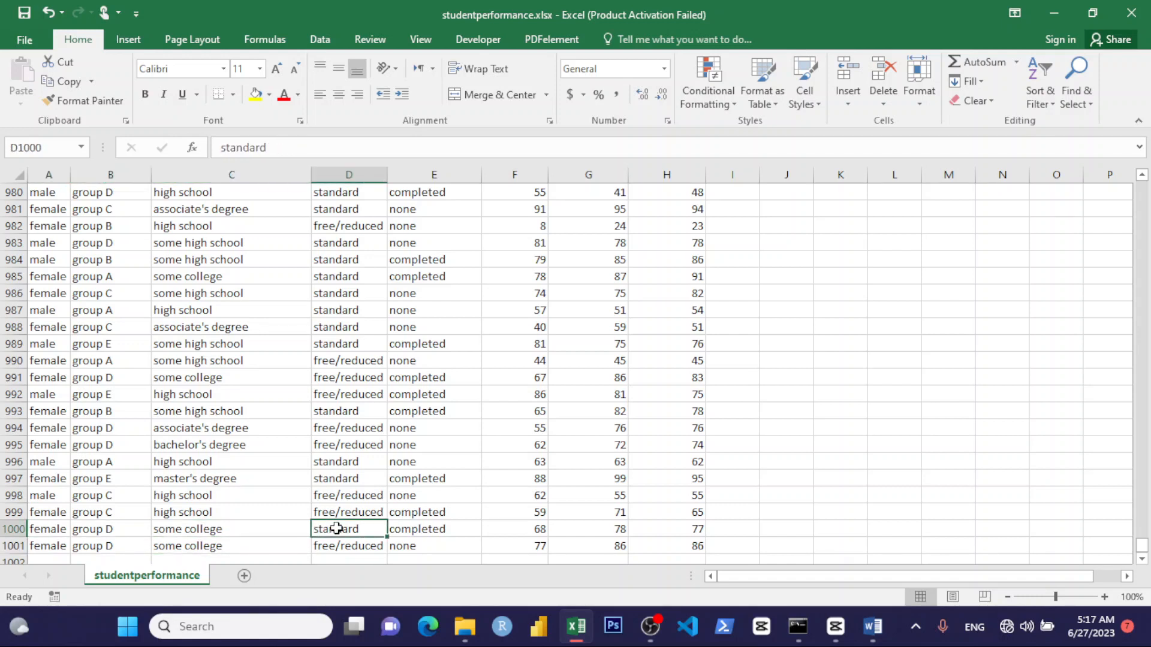
{"action": "left_click", "coordinate": [395, 530]}
{"action": "left_click", "coordinate": [521, 529]}
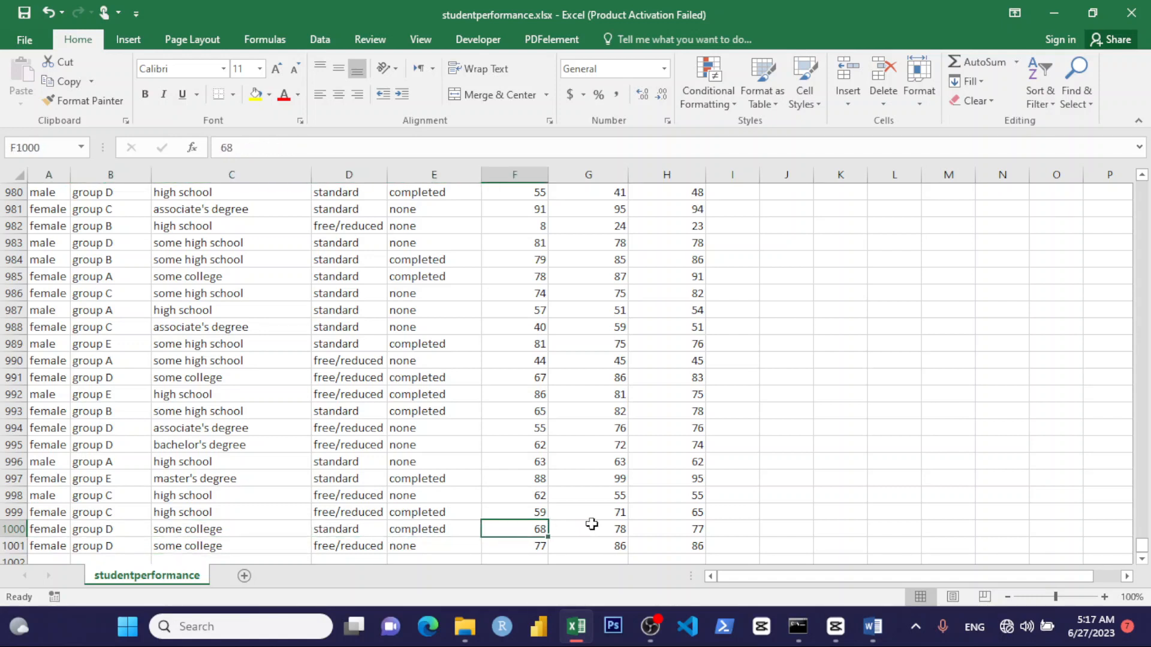
{"action": "left_click", "coordinate": [606, 527]}
{"action": "left_click", "coordinate": [654, 523]}
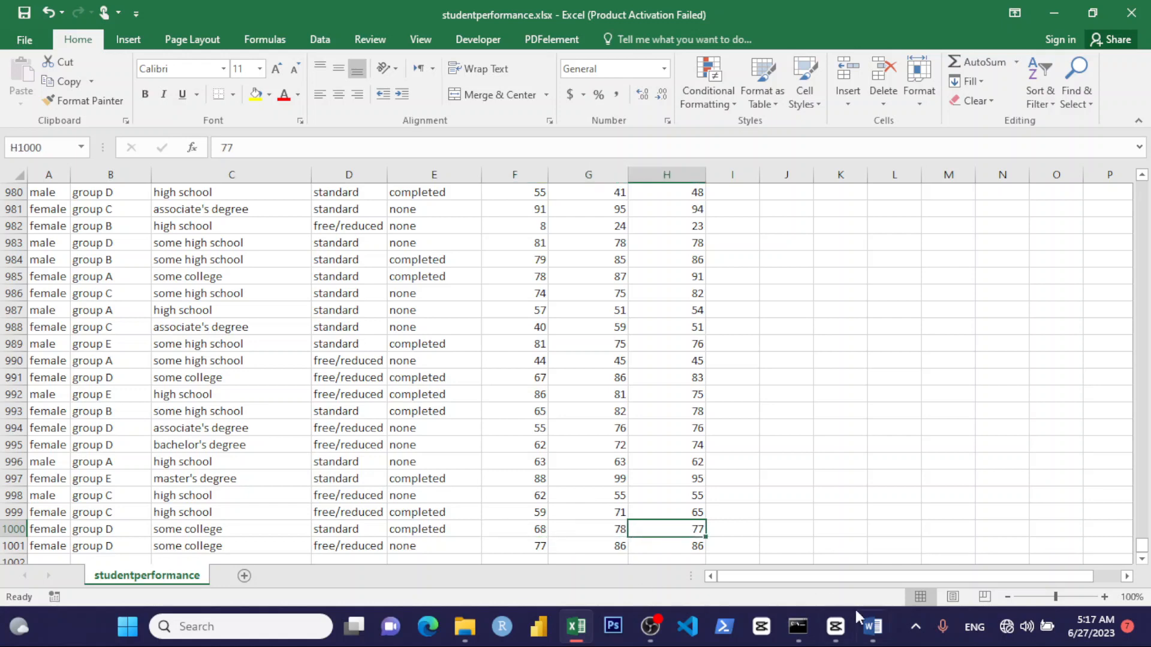
{"action": "left_click", "coordinate": [872, 629]}
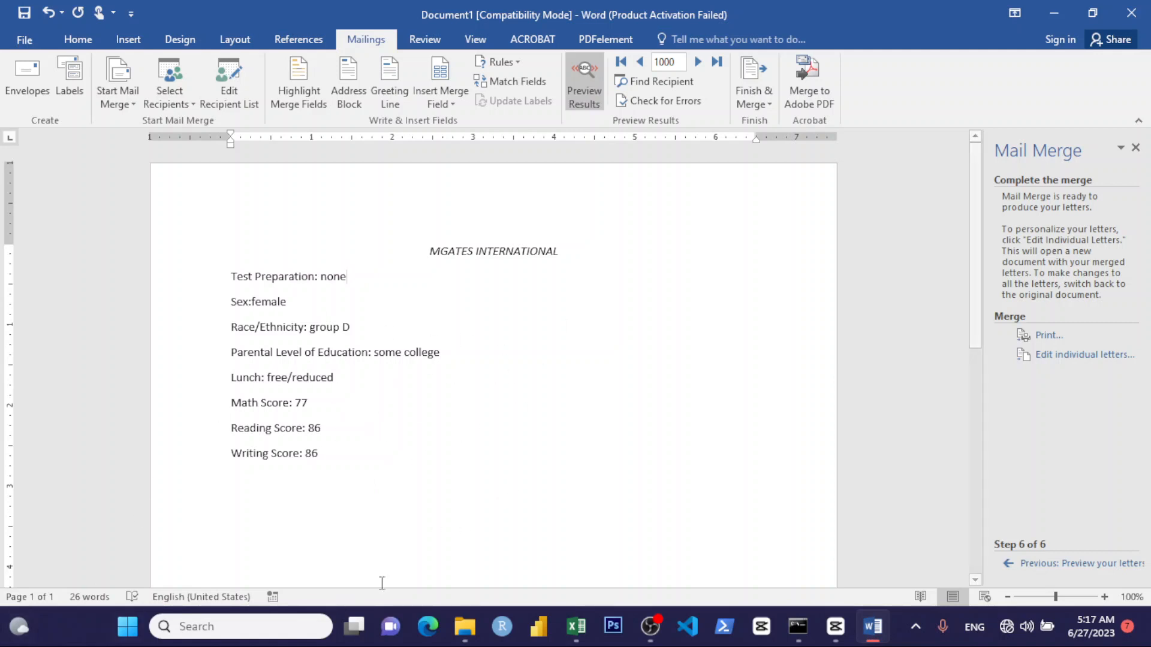
Switch to Excel and check the math, reading and writing scores in row 1001 against the previewed letter
{"action": "left_click", "coordinate": [576, 627]}
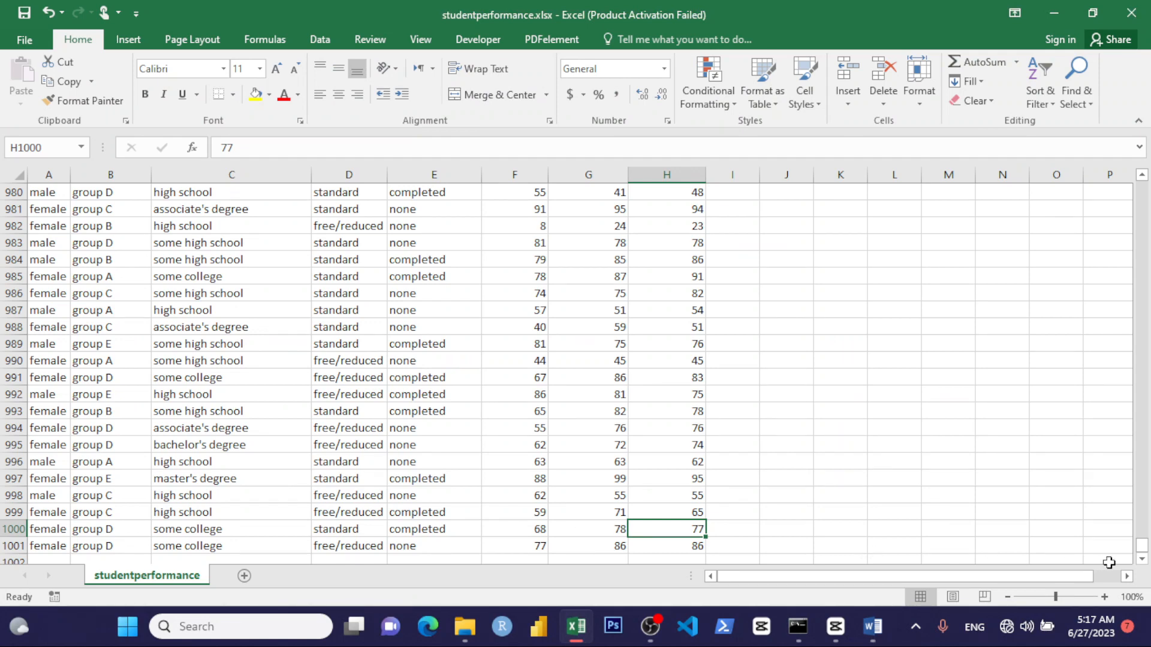
{"action": "left_click", "coordinate": [1142, 559]}
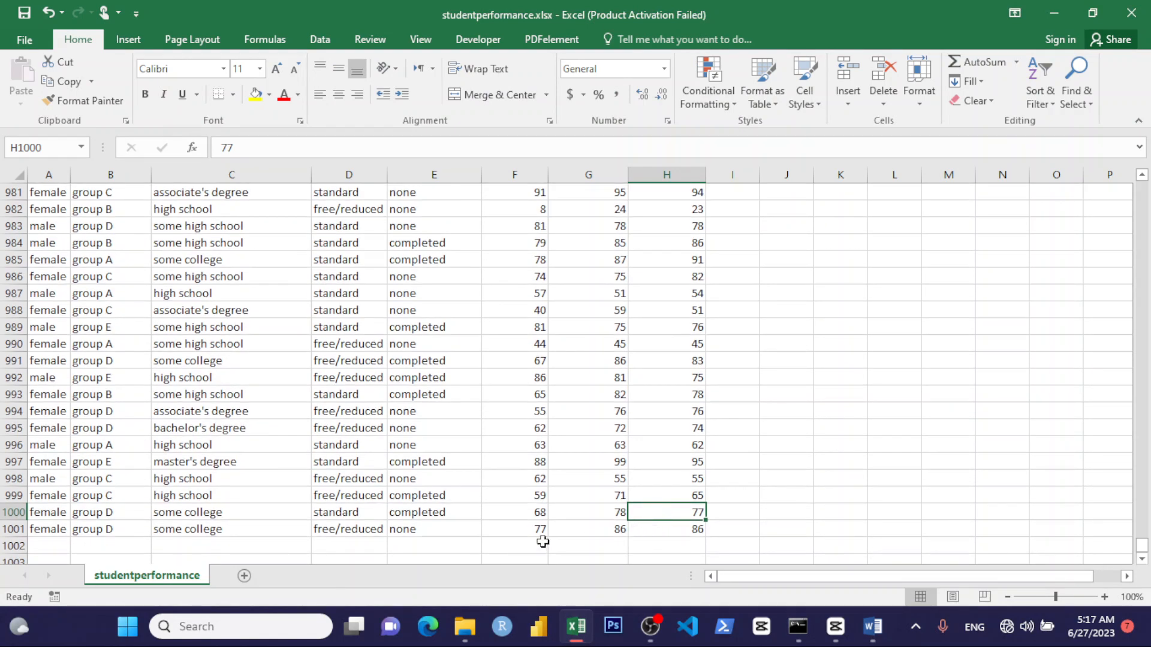
{"action": "left_click", "coordinate": [534, 530]}
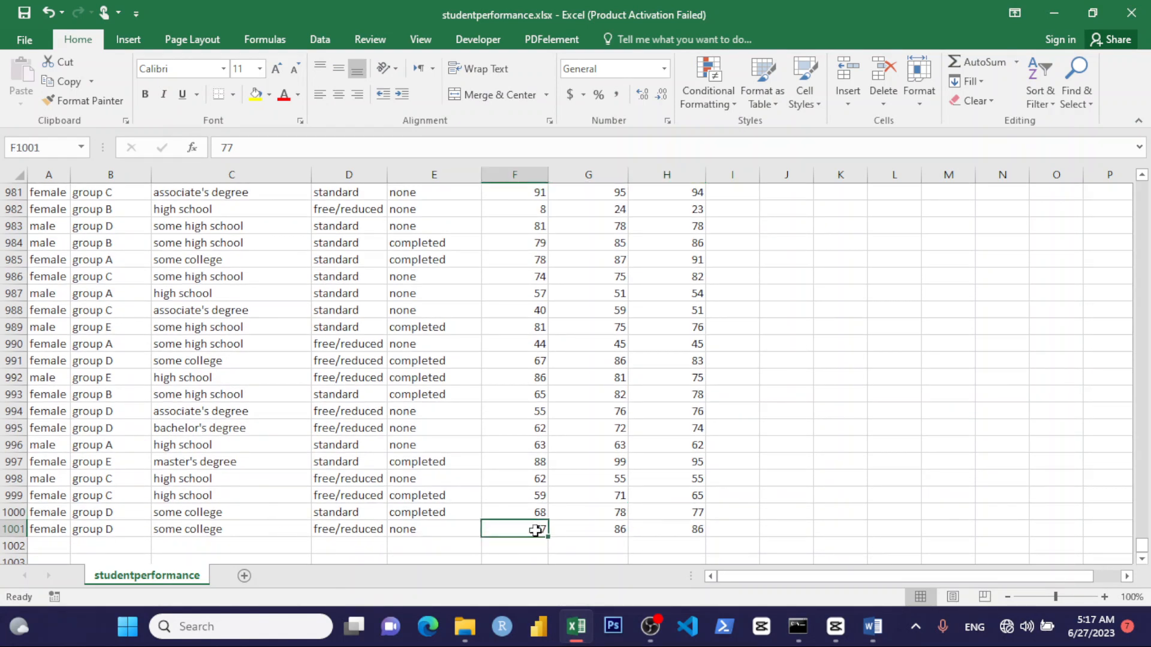
{"action": "left_click", "coordinate": [617, 529]}
{"action": "left_click", "coordinate": [695, 527]}
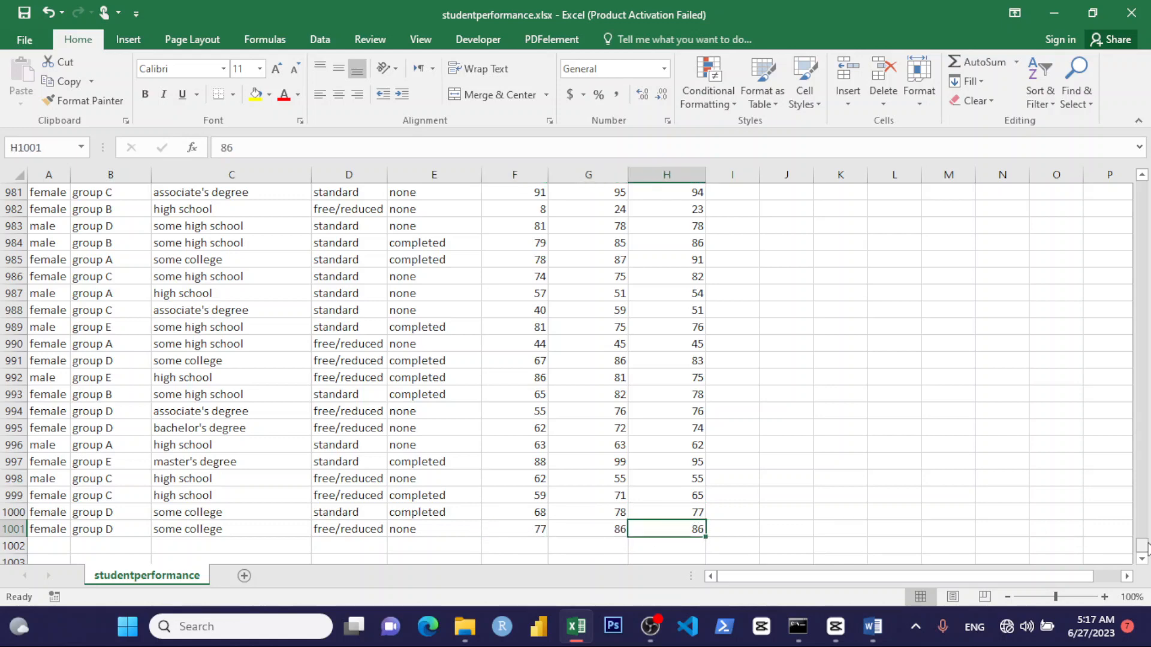
Go from the race_ethnicity header to the last record, check its first three values, and switch back to Word
{"action": "left_click_drag", "start_coordinate": [1142, 546], "coordinate": [1148, 183]}
{"action": "left_click", "coordinate": [98, 197]}
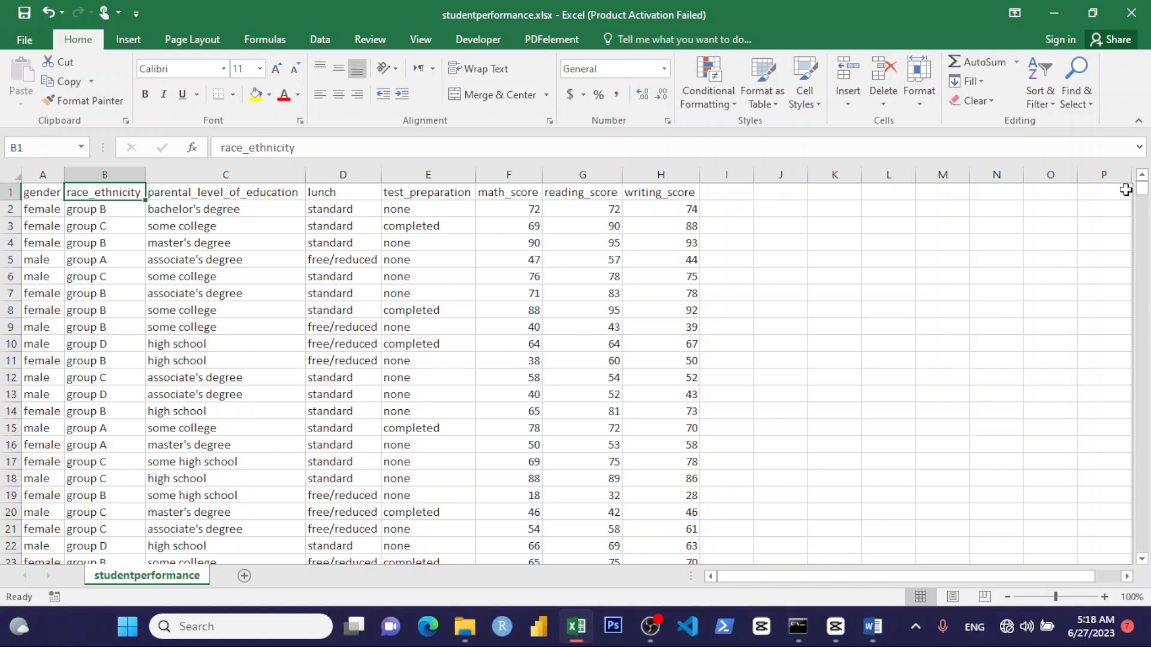
{"action": "key", "text": "ctrl+Down"}
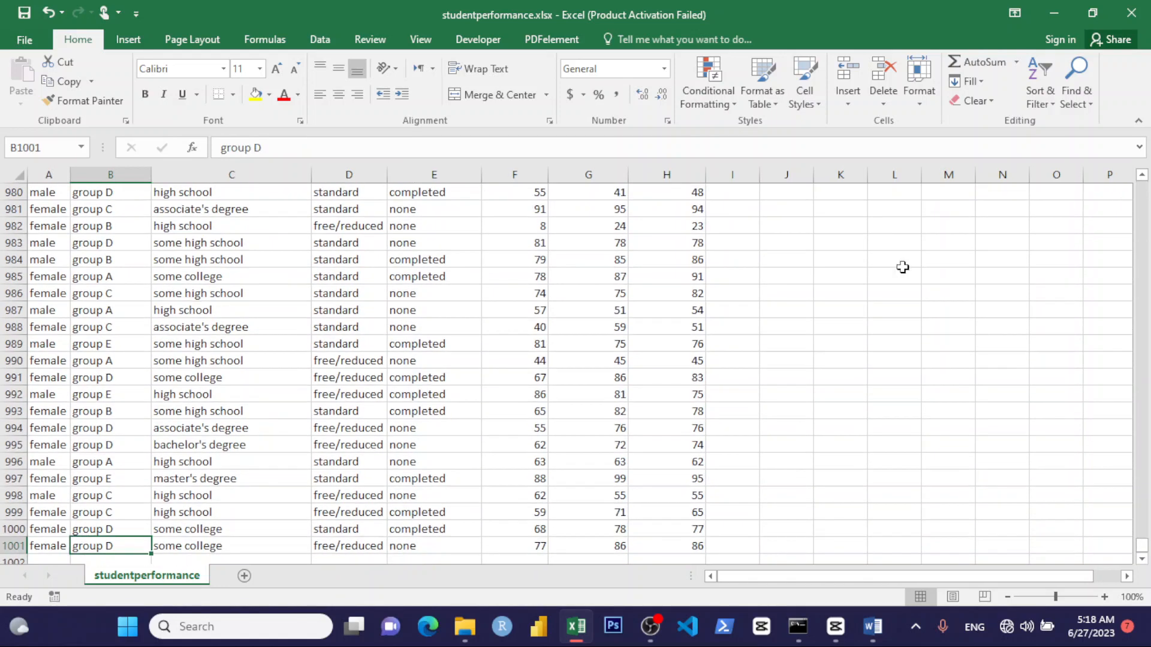
{"action": "left_click", "coordinate": [53, 547]}
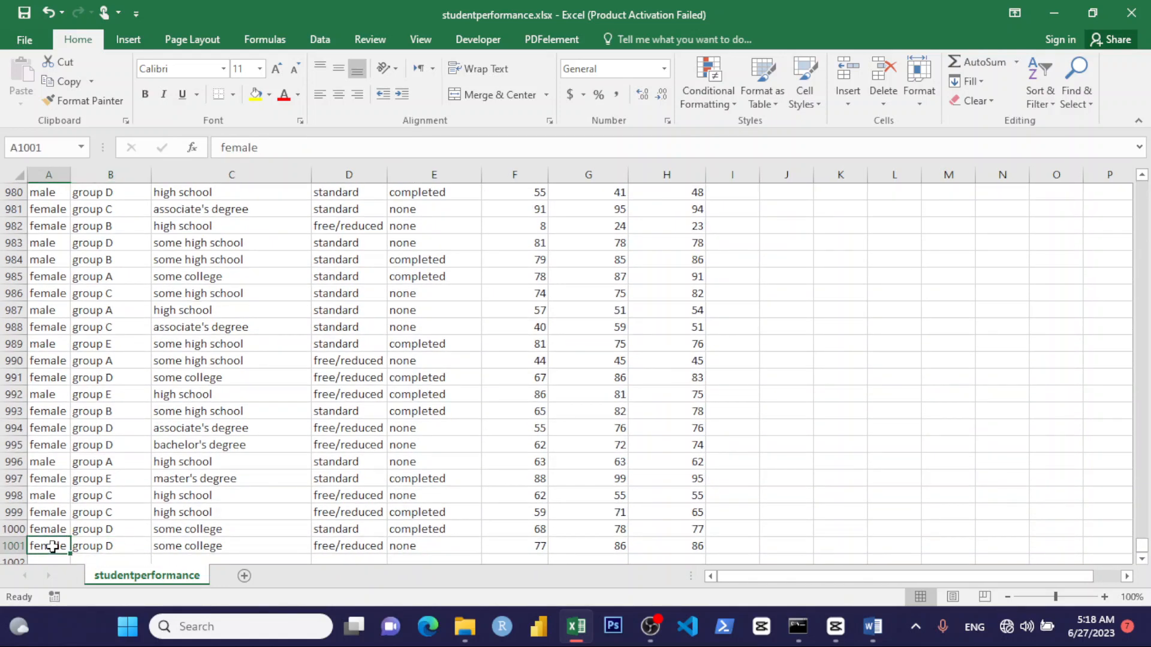
{"action": "key", "text": "Right"}
{"action": "key", "text": "Right"}
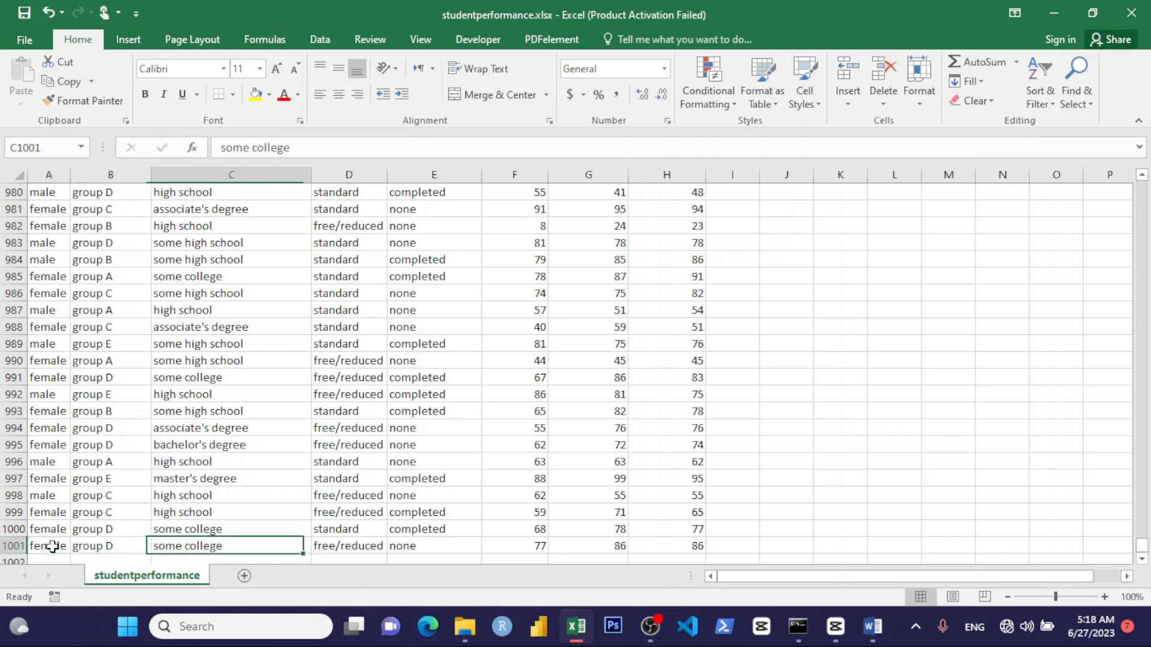
{"action": "left_click", "coordinate": [872, 629]}
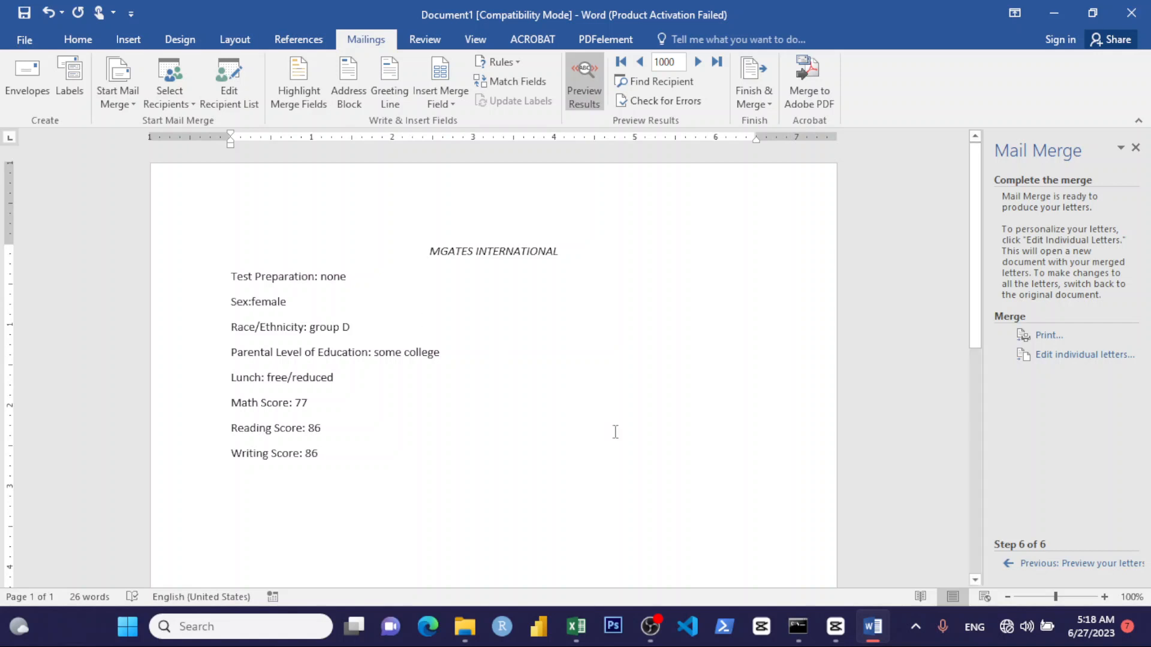
Switch to Excel and add an Email column header in cell I1 of the studentperformance sheet
{"action": "left_click", "coordinate": [576, 637]}
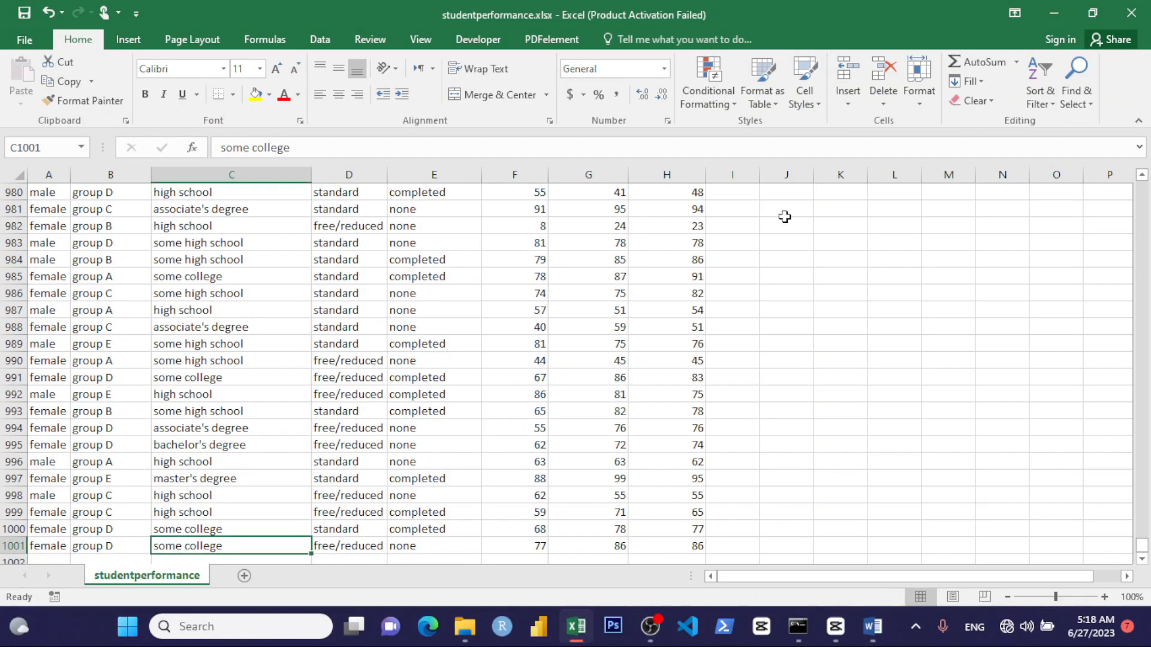
{"action": "left_click_drag", "start_coordinate": [1142, 547], "coordinate": [1145, 173]}
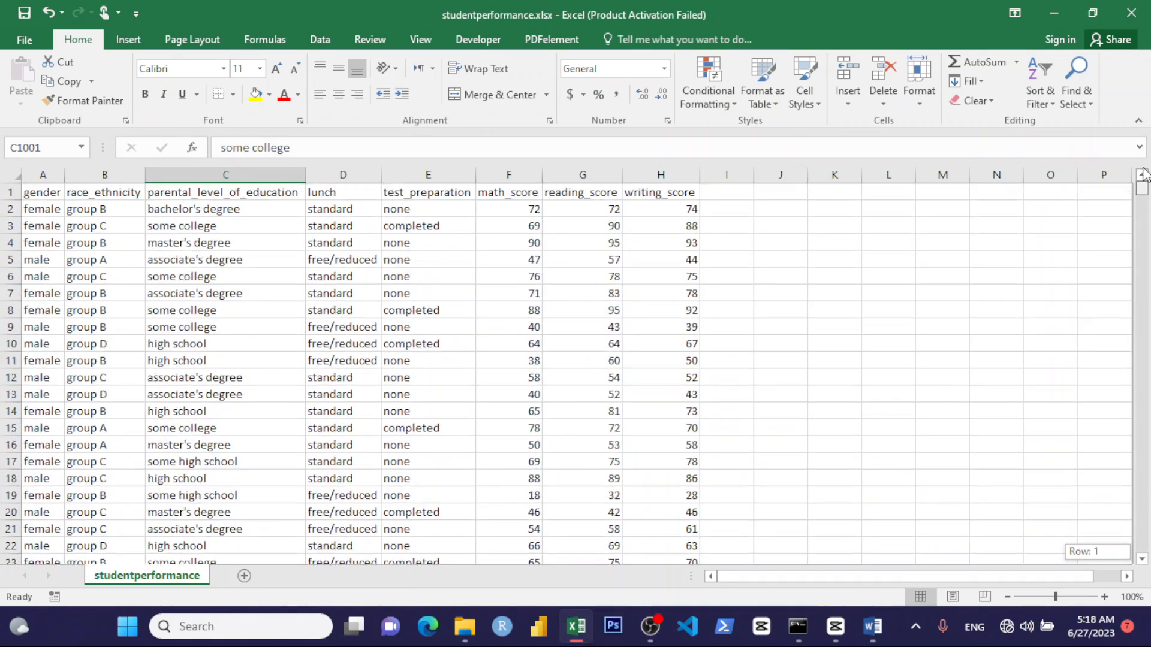
{"action": "left_click", "coordinate": [721, 194]}
{"action": "type", "text": "Email"}
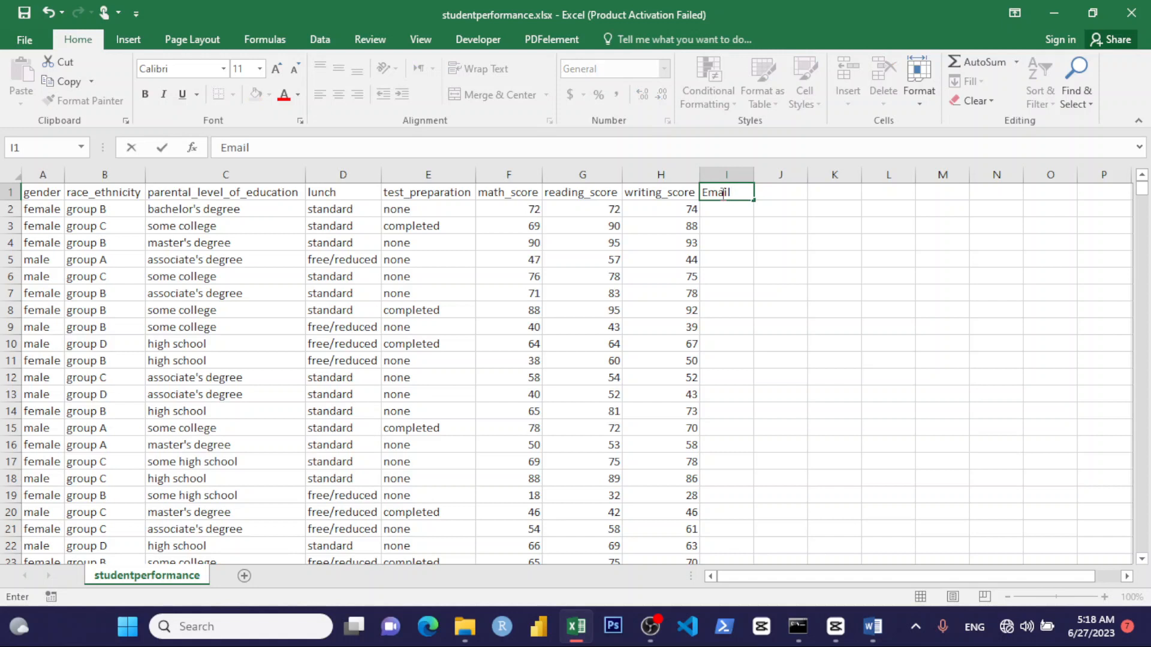
{"action": "left_click", "coordinate": [768, 265]}
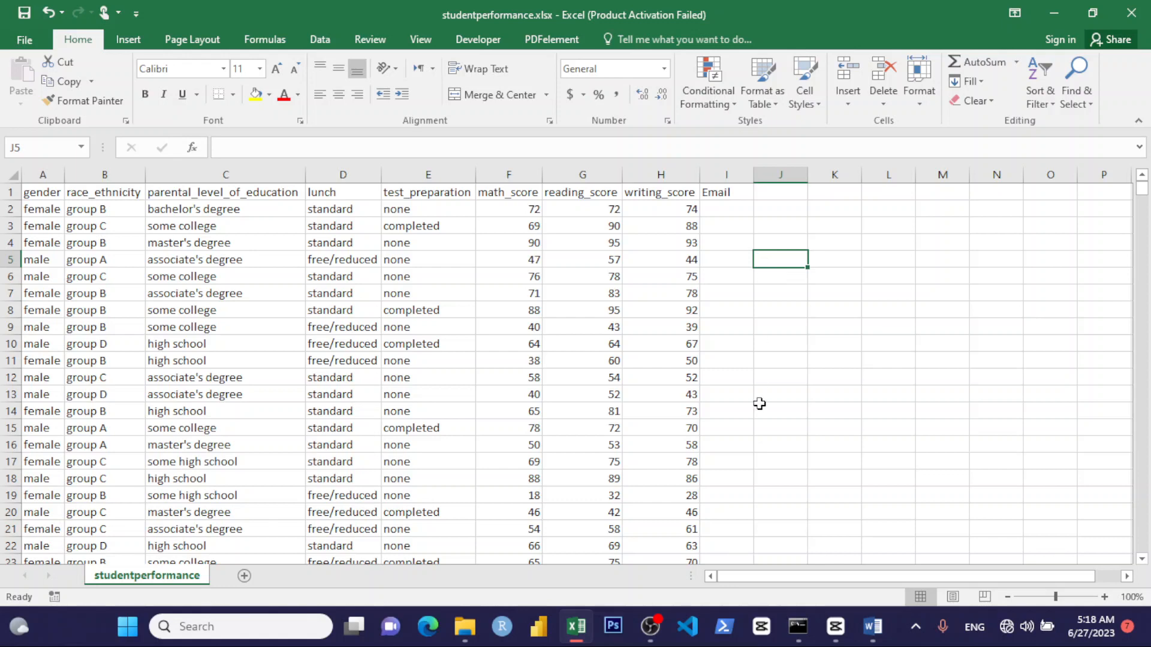
Switch to Word and preview the merged letter for recipient 500
{"action": "left_click", "coordinate": [870, 627]}
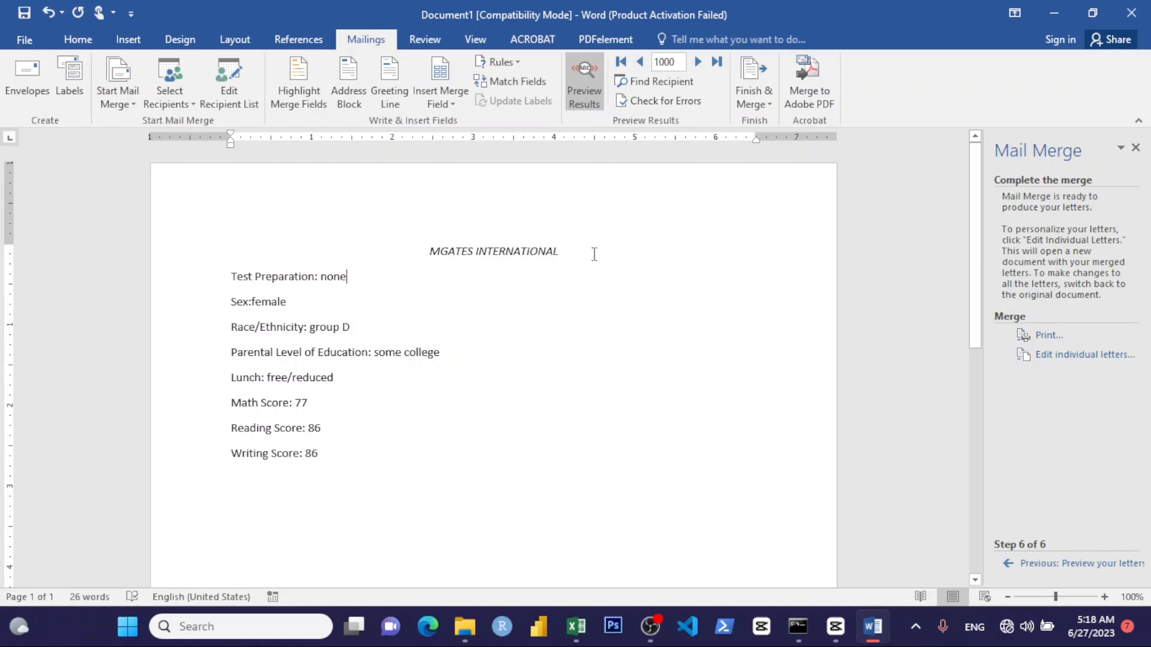
{"action": "left_click", "coordinate": [676, 61]}
{"action": "type", "text": "500"}
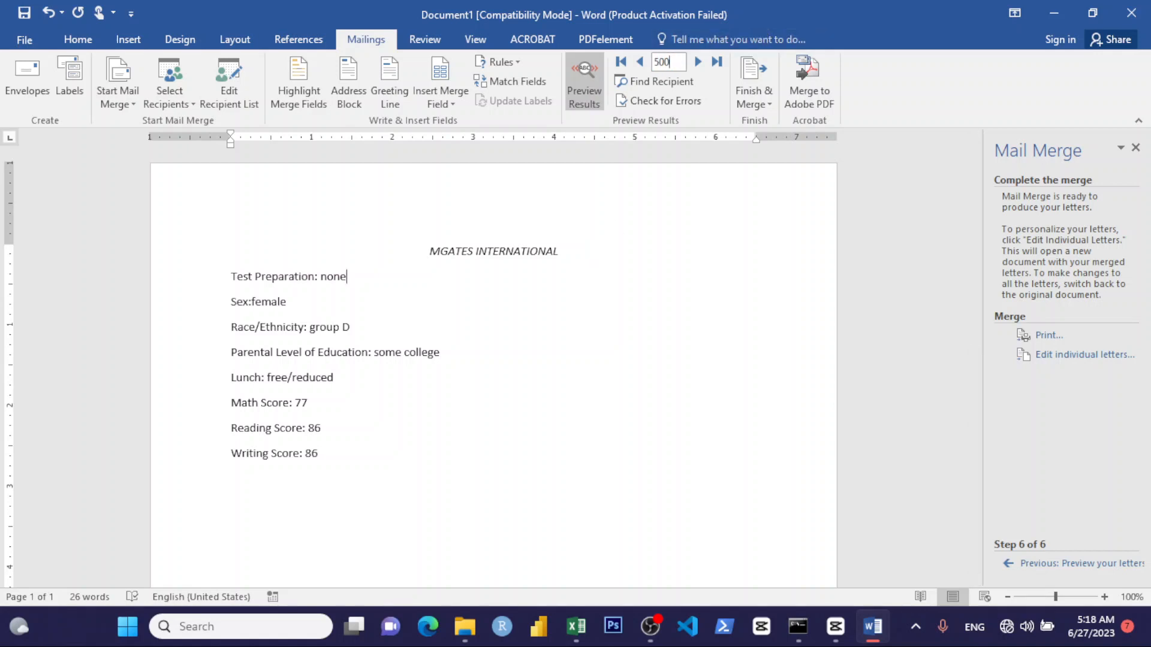
{"action": "key", "text": "Return"}
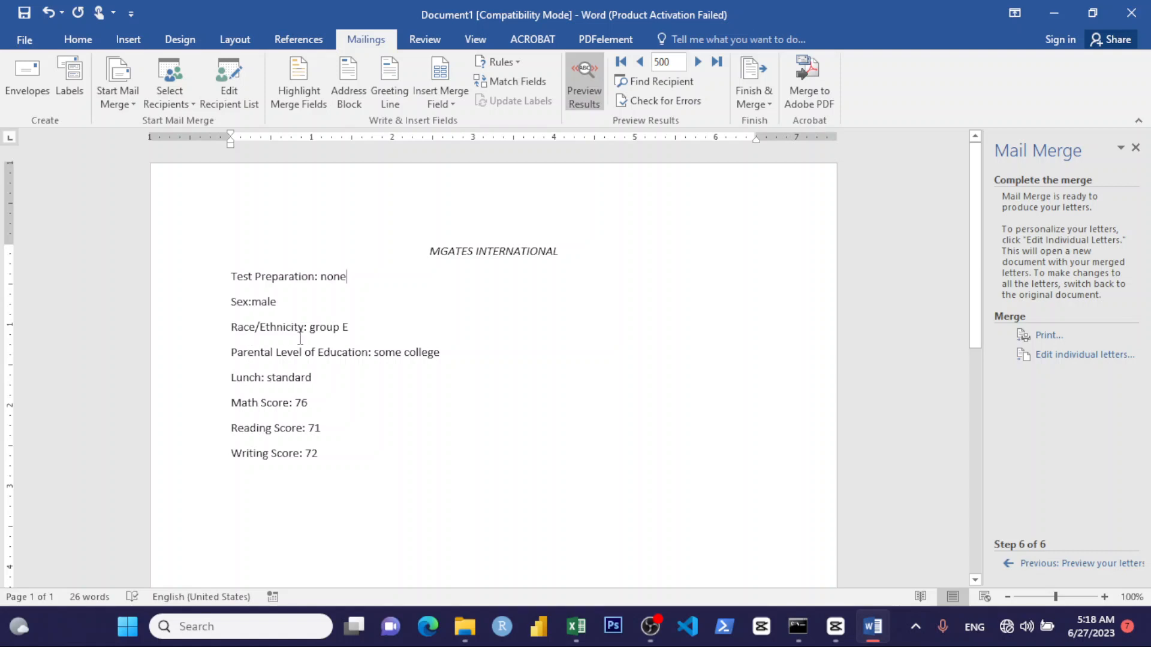
Look over the student data in Excel and the Finish & Merge output options in Word, and return to Excel
{"action": "left_click", "coordinate": [574, 637]}
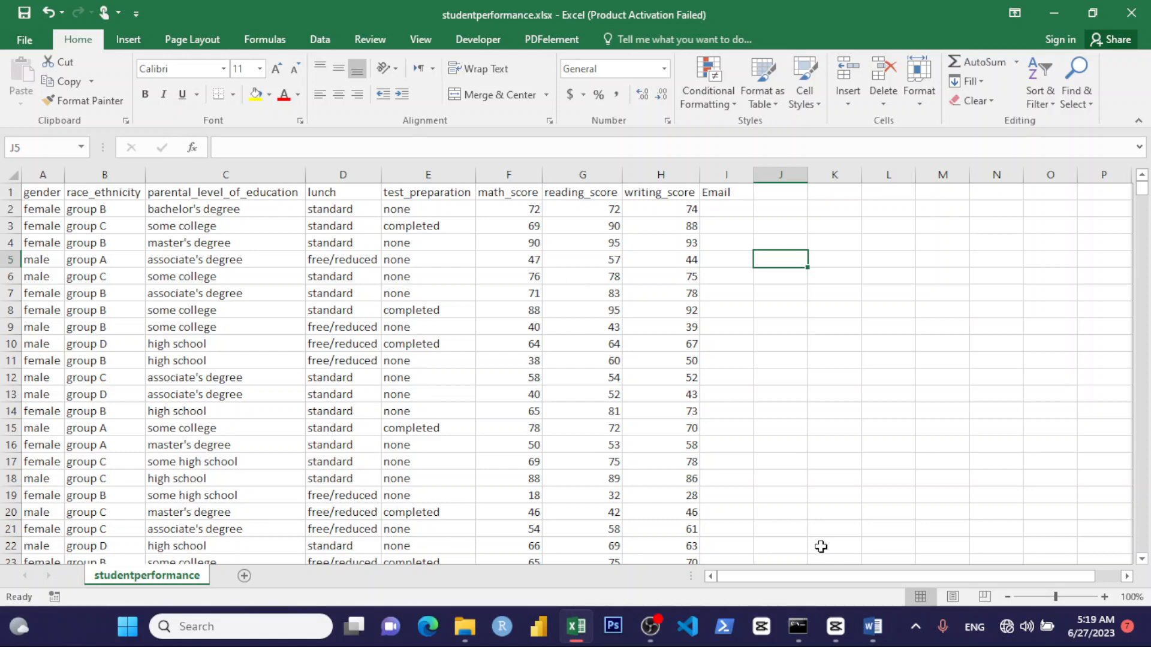
{"action": "left_click", "coordinate": [869, 627]}
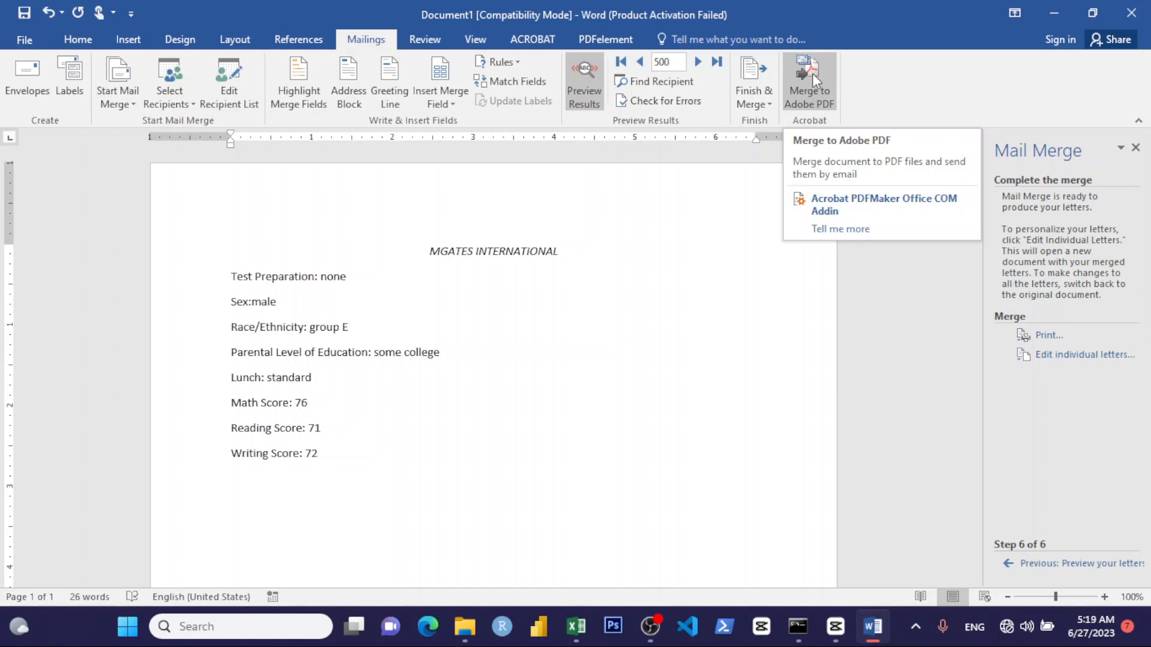
{"action": "left_click", "coordinate": [753, 85]}
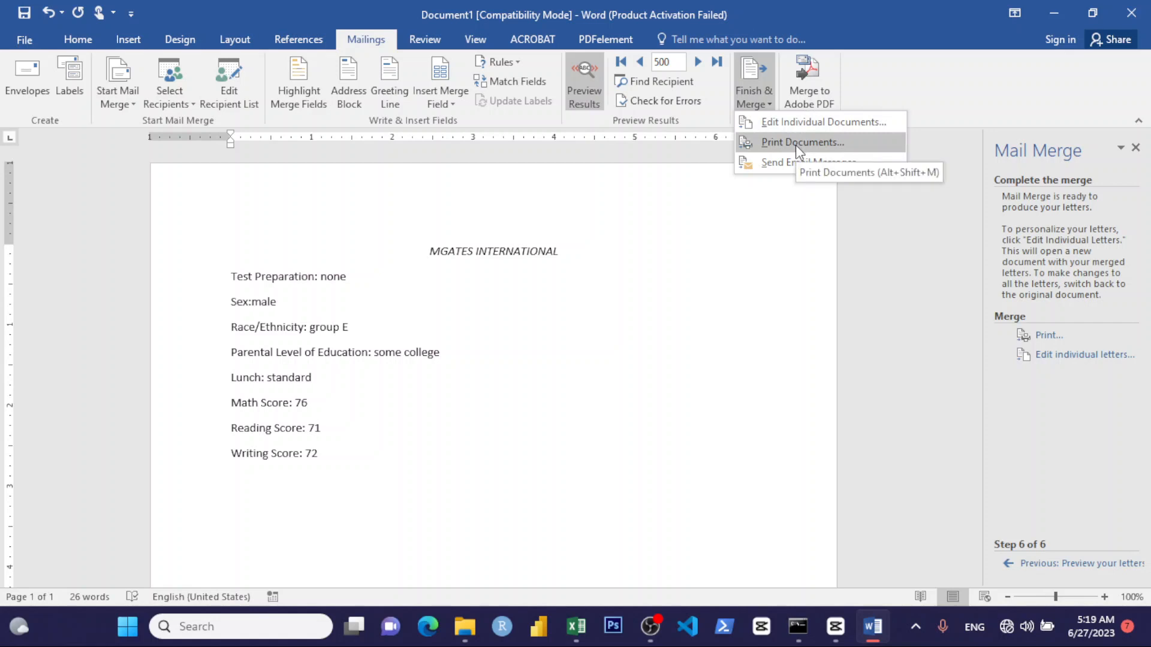
{"action": "left_click", "coordinate": [576, 627]}
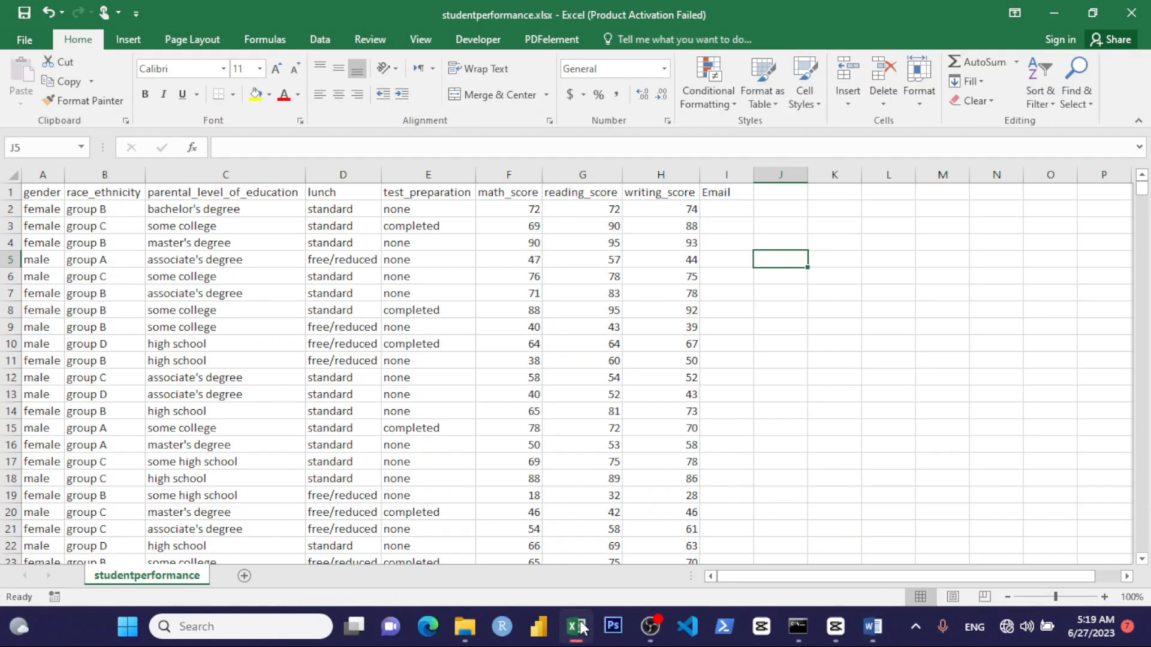
Look over the student records in Excel, switch to Word, and view the Finish & Merge output options for the letter
{"action": "left_click", "coordinate": [339, 428]}
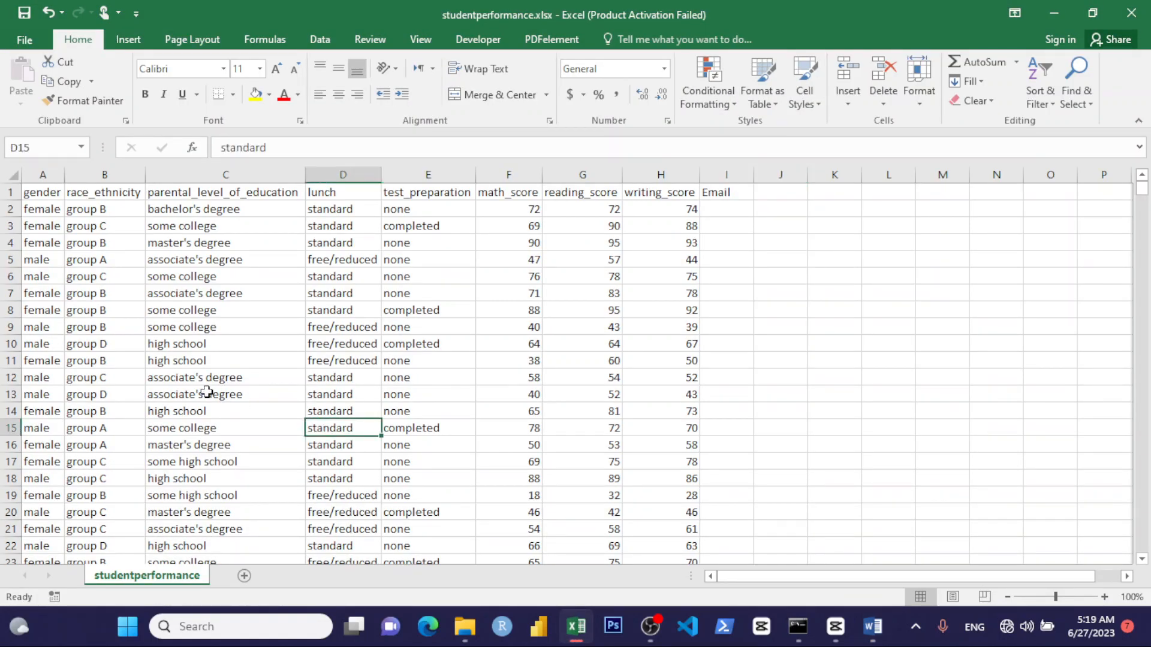
{"action": "left_click", "coordinate": [184, 394]}
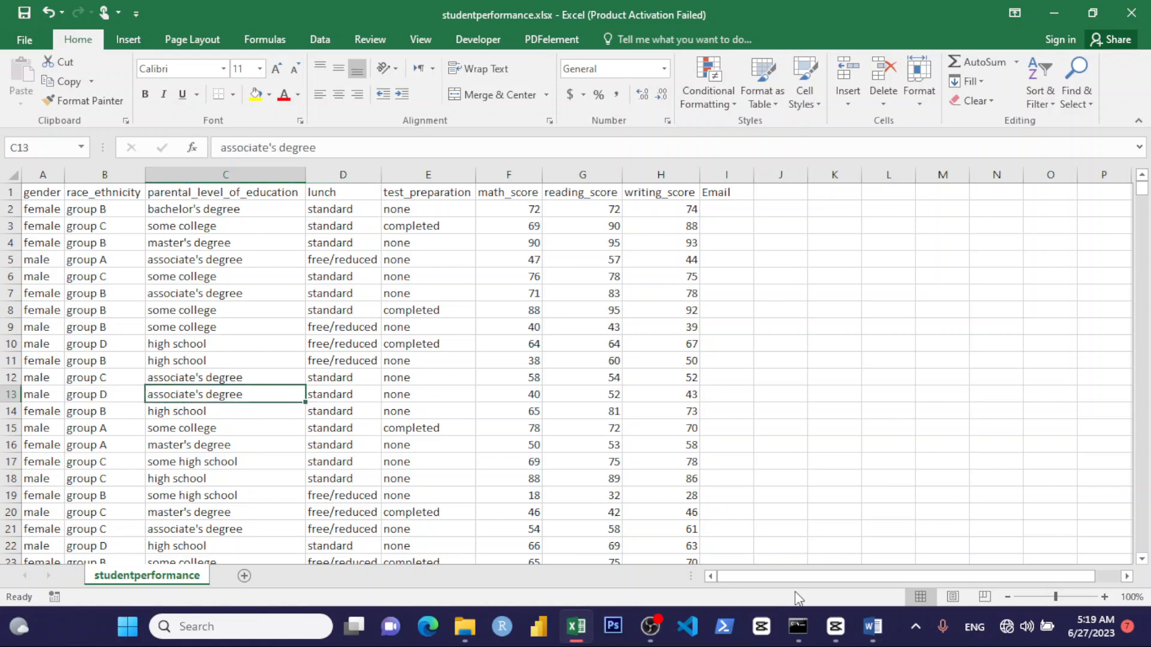
{"action": "left_click", "coordinate": [873, 626]}
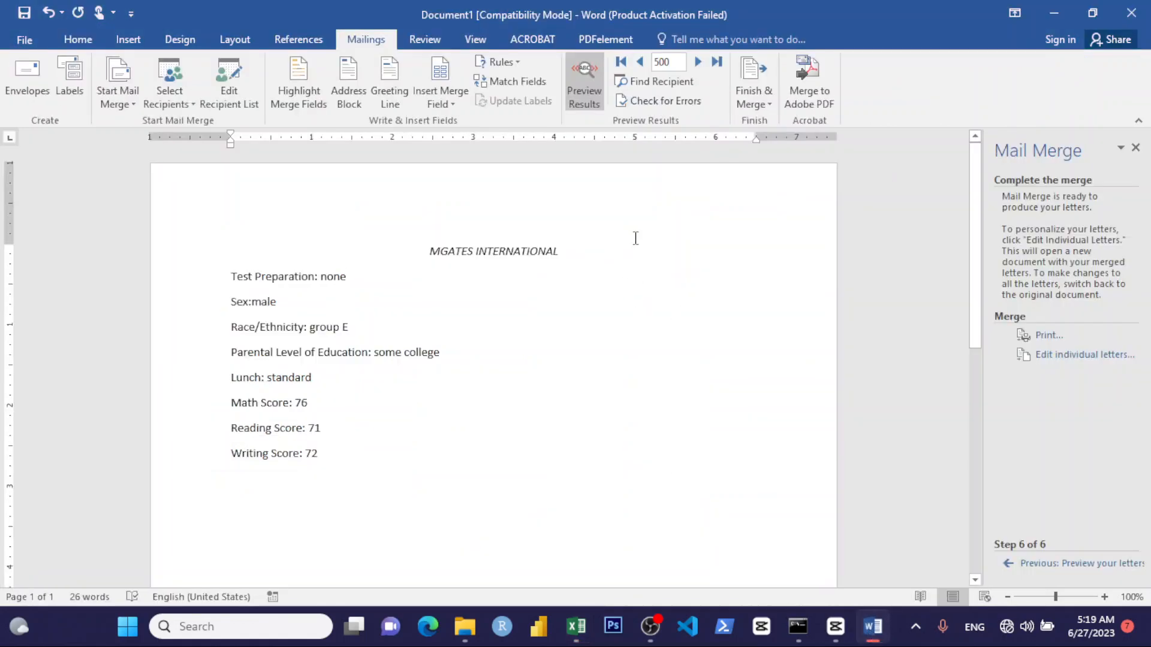
{"action": "left_click", "coordinate": [507, 313]}
{"action": "left_click", "coordinate": [757, 81]}
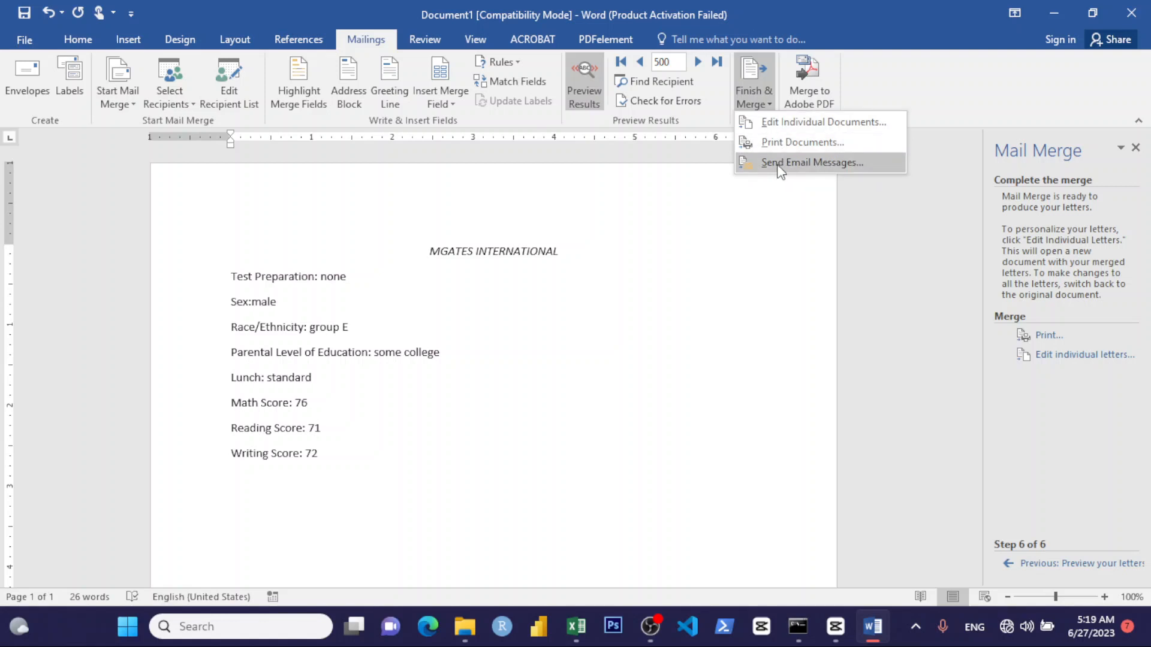
Switch to Excel to check the Email column header in cell I1, and return to Word
{"action": "left_click", "coordinate": [576, 626]}
{"action": "left_click", "coordinate": [729, 192]}
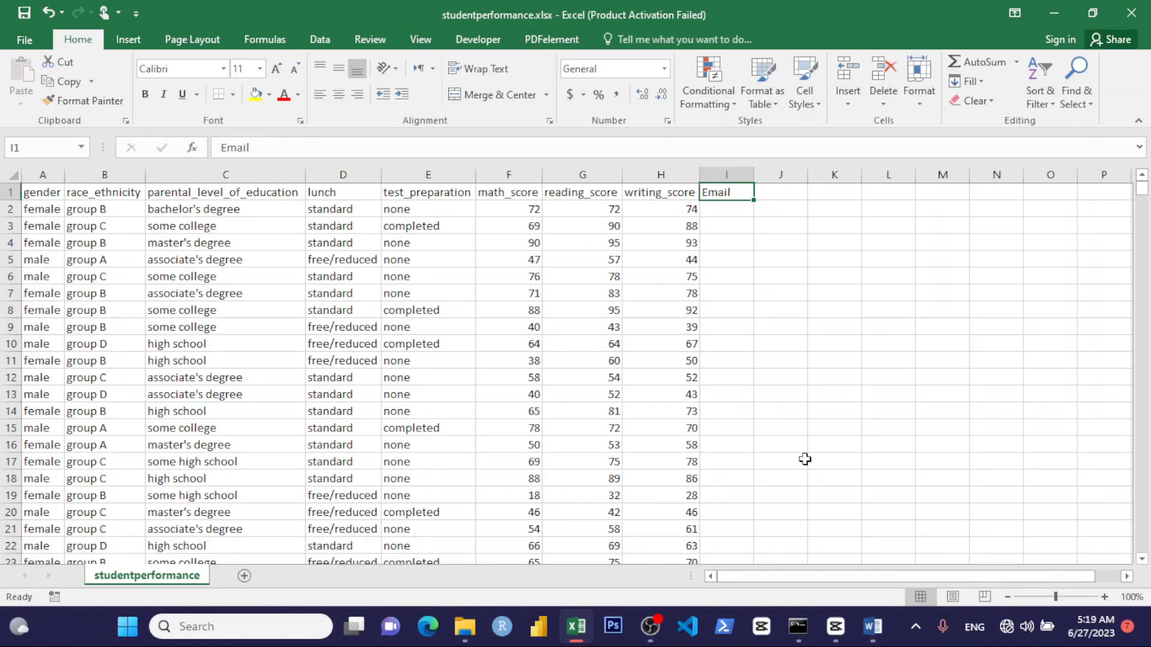
{"action": "left_click", "coordinate": [873, 626]}
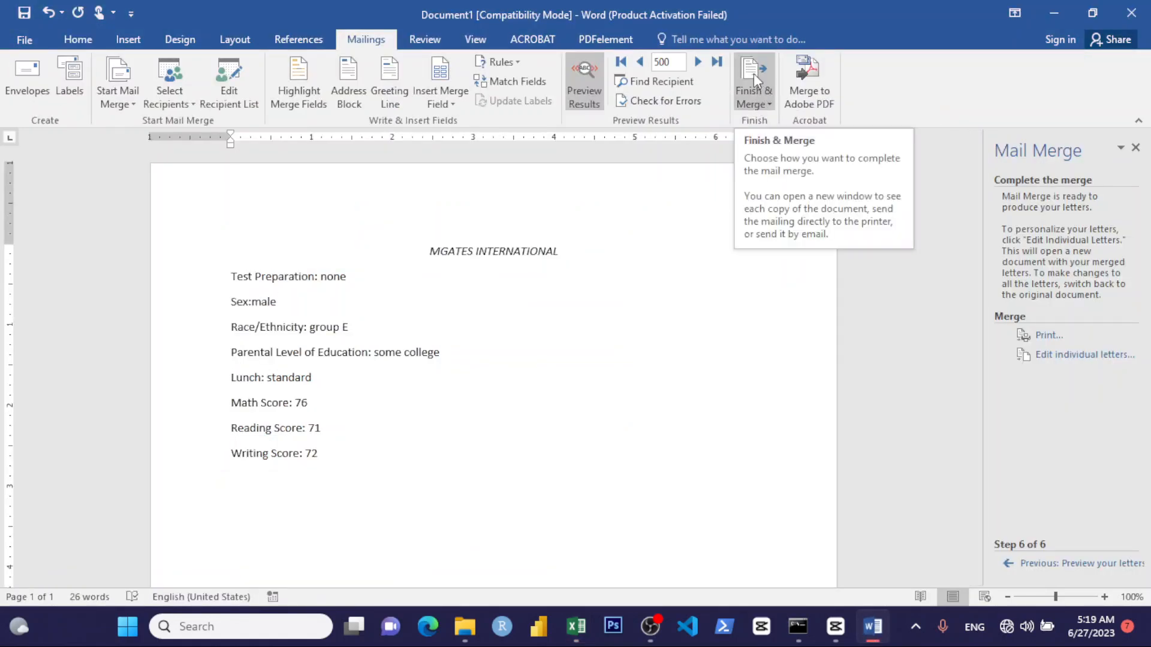
Start merging the letters to the printer, go through the record range options, and proceed with all records
{"action": "left_click", "coordinate": [768, 105]}
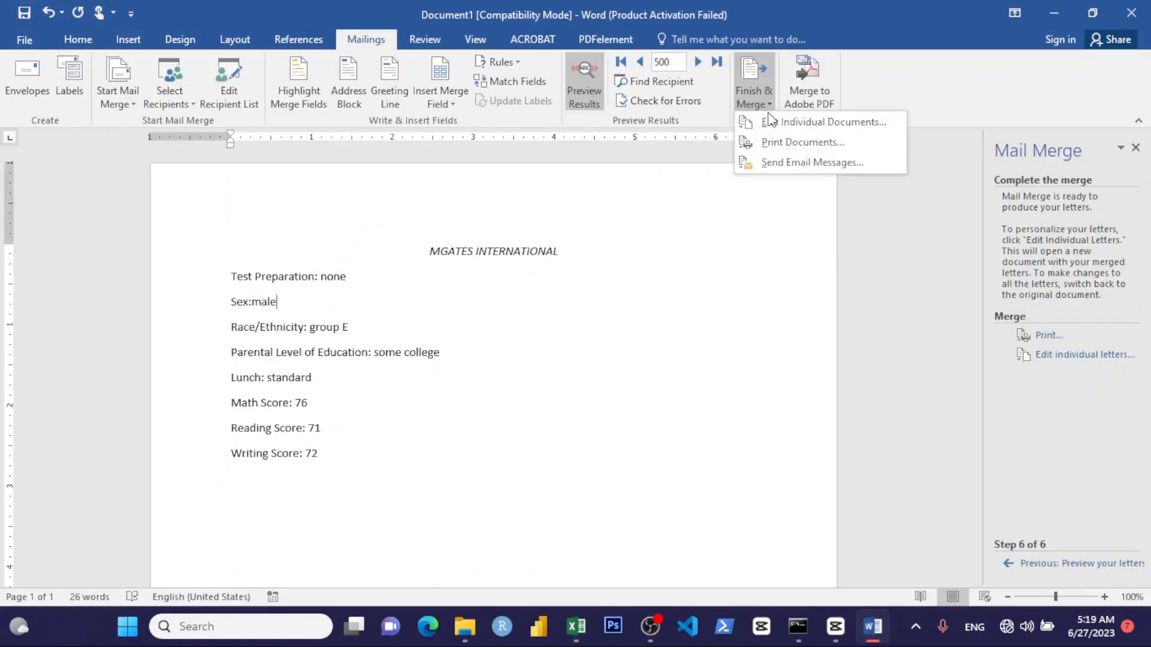
{"action": "left_click", "coordinate": [785, 144]}
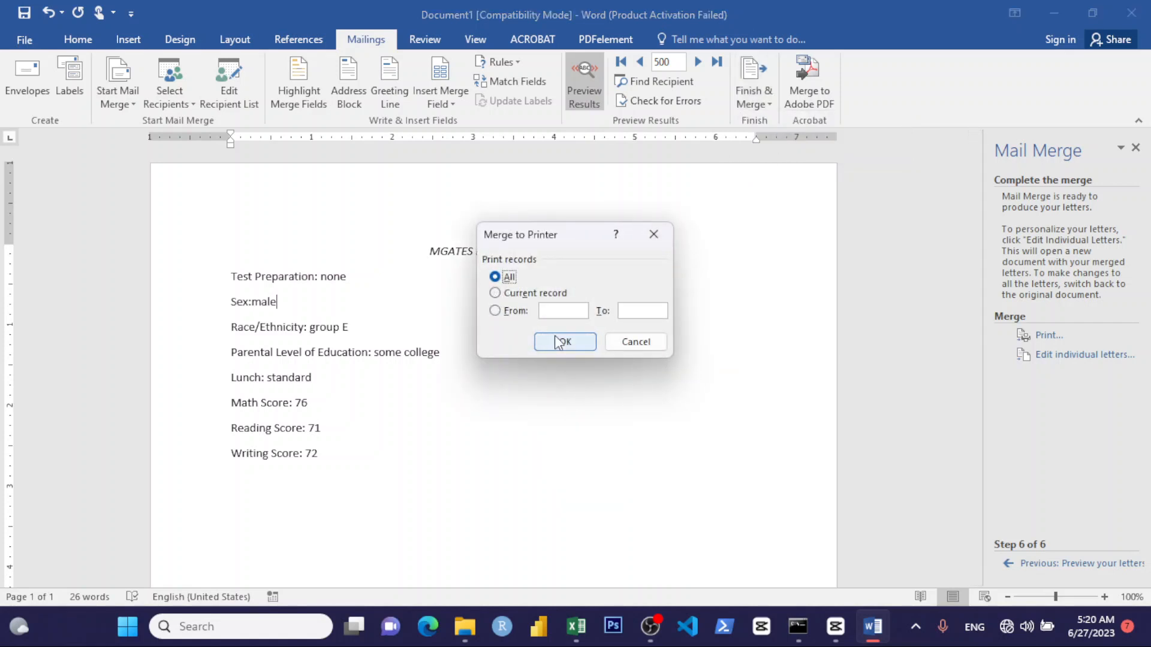
{"action": "left_click", "coordinate": [496, 293]}
{"action": "left_click", "coordinate": [556, 312]}
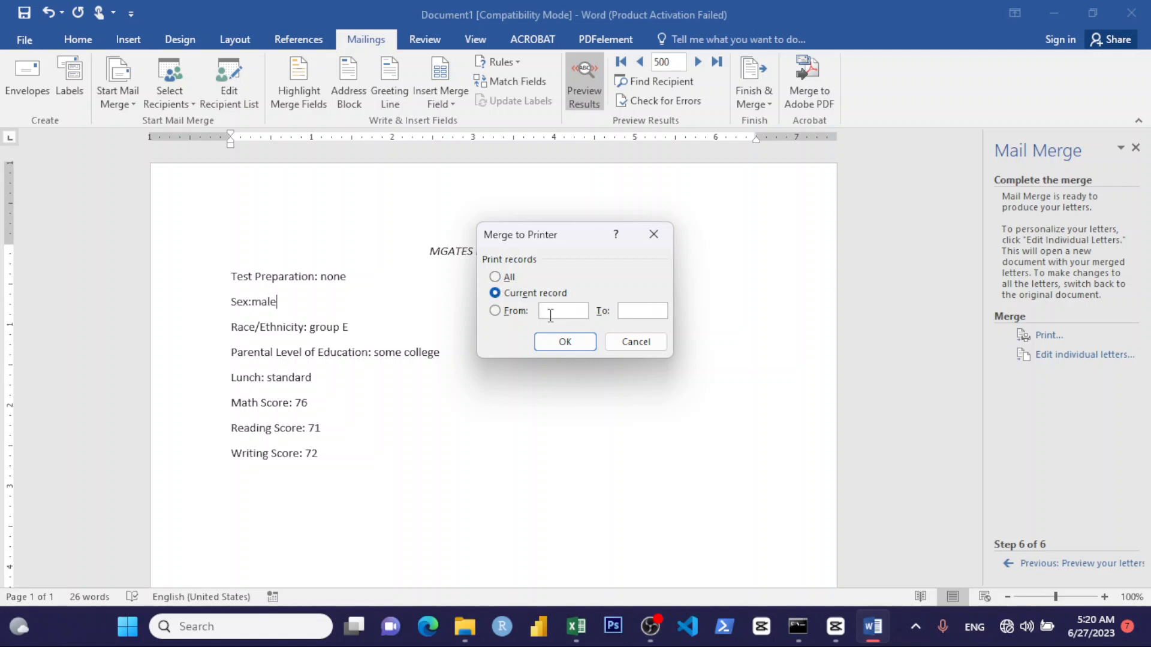
{"action": "left_click", "coordinate": [495, 311]}
{"action": "left_click", "coordinate": [495, 277]}
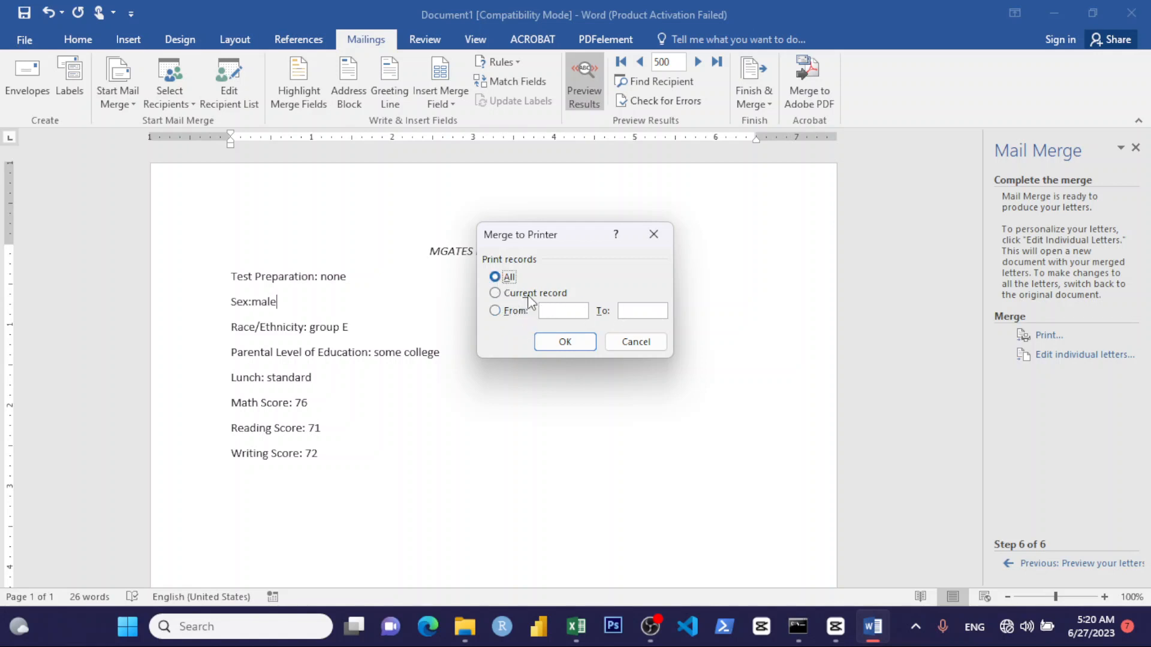
{"action": "left_click", "coordinate": [566, 343]}
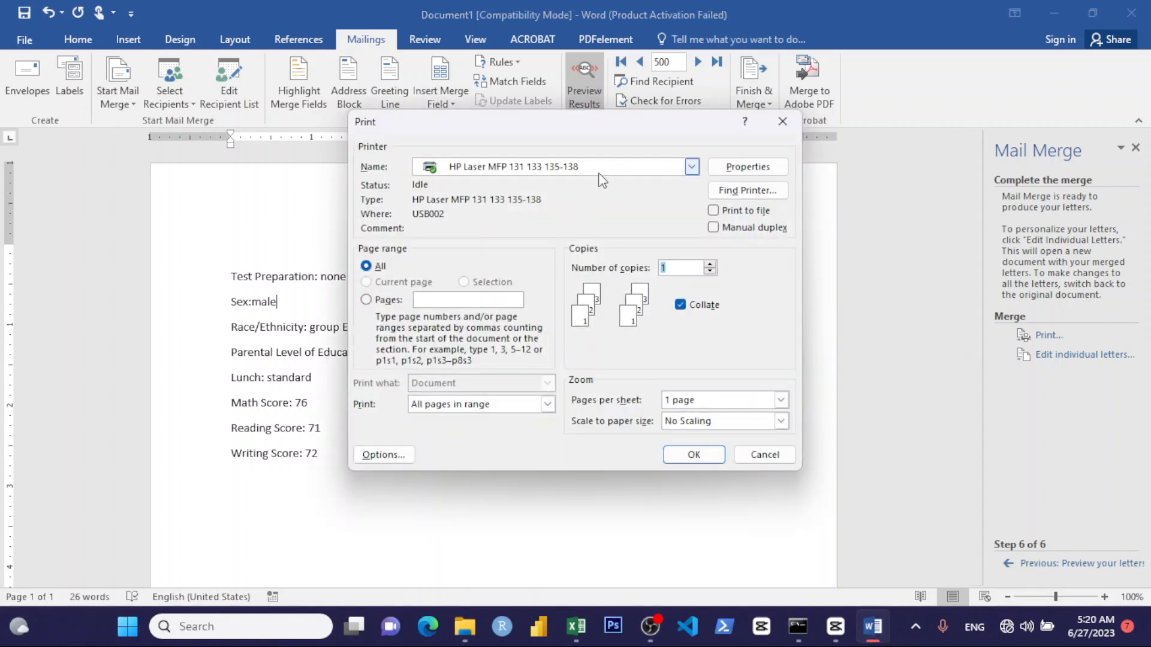
Review the available printers and the page range options for the merged letters, and cancel printing
{"action": "left_click", "coordinate": [603, 168]}
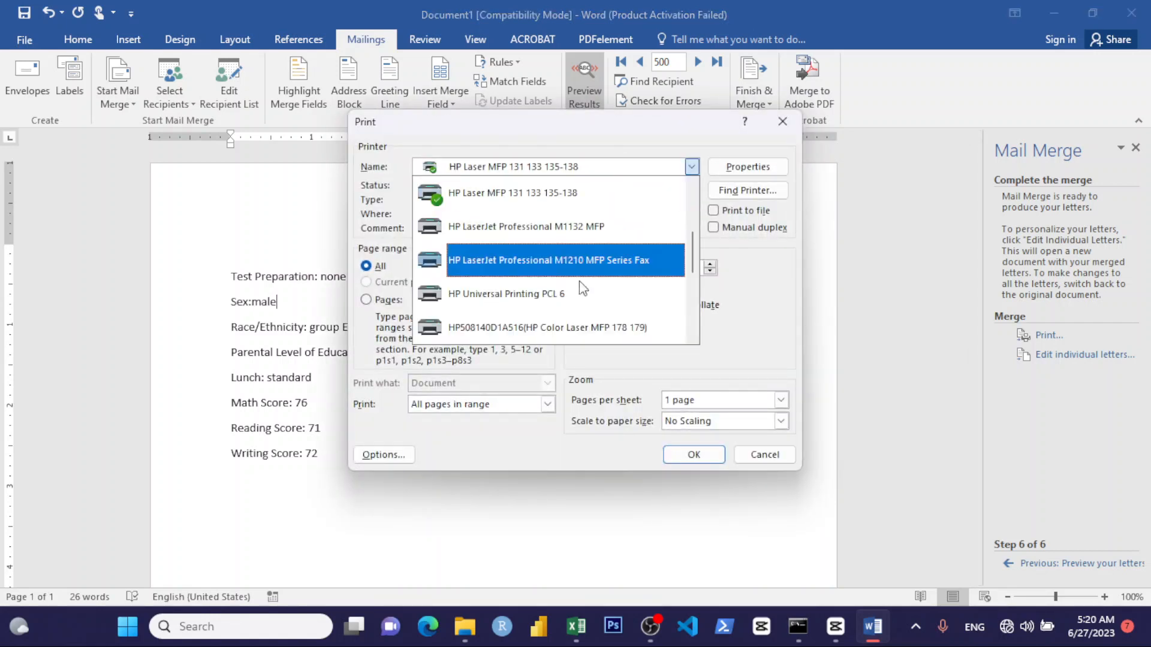
{"action": "left_click", "coordinate": [593, 170]}
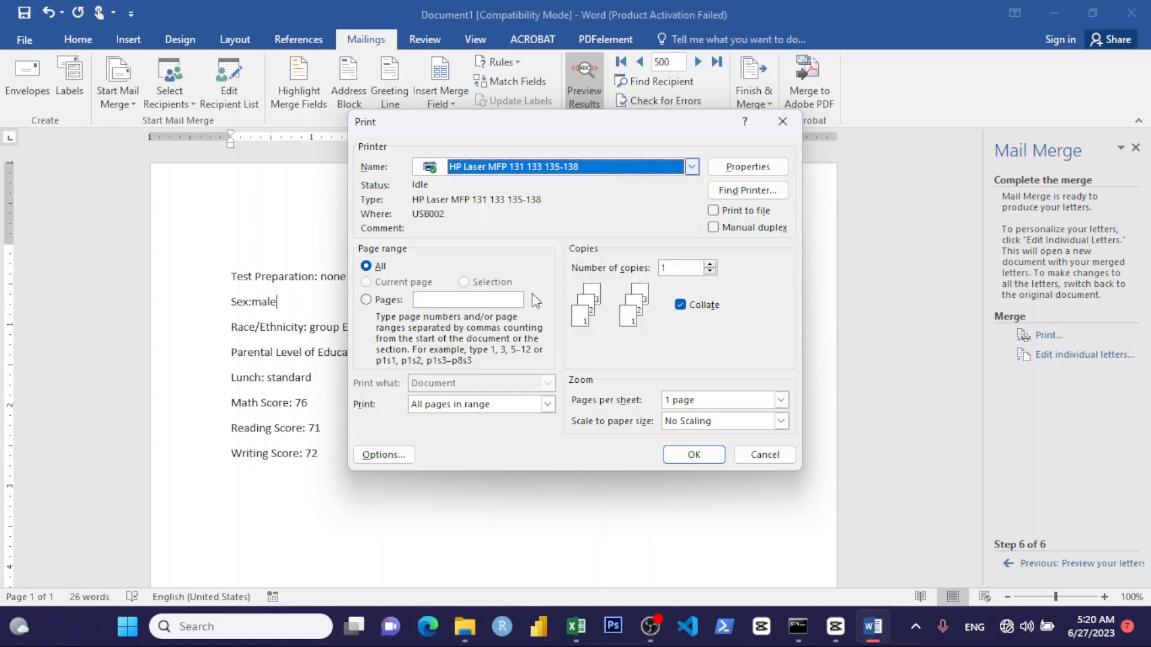
{"action": "left_click", "coordinate": [367, 300]}
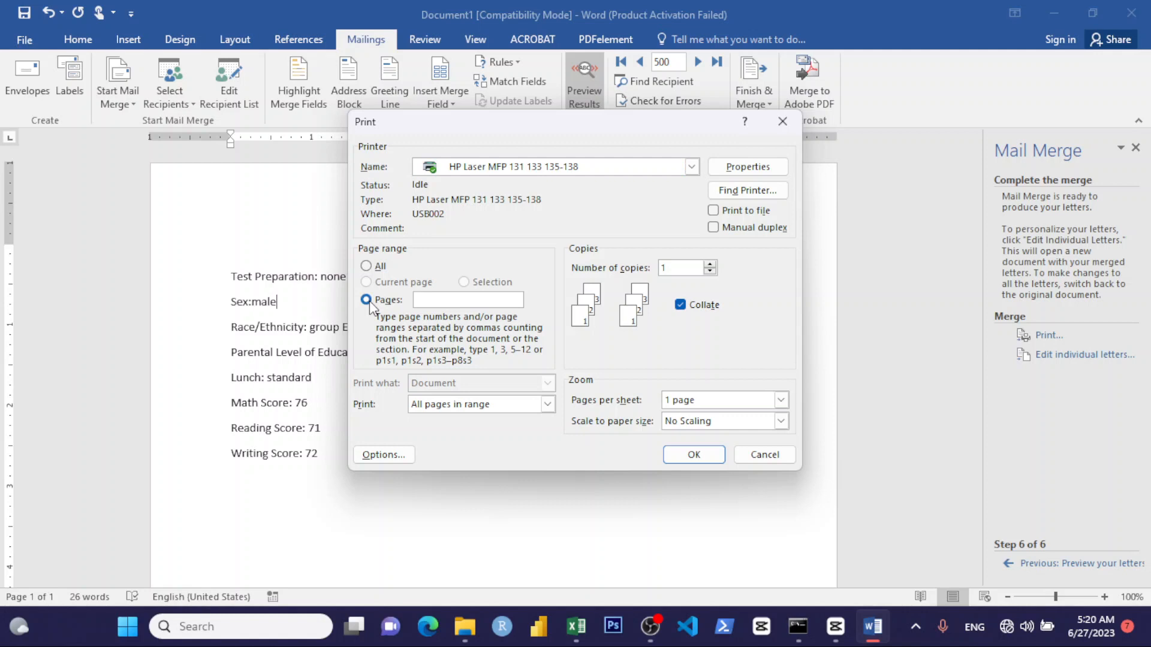
{"action": "left_click", "coordinate": [366, 266]}
{"action": "left_click", "coordinate": [755, 459]}
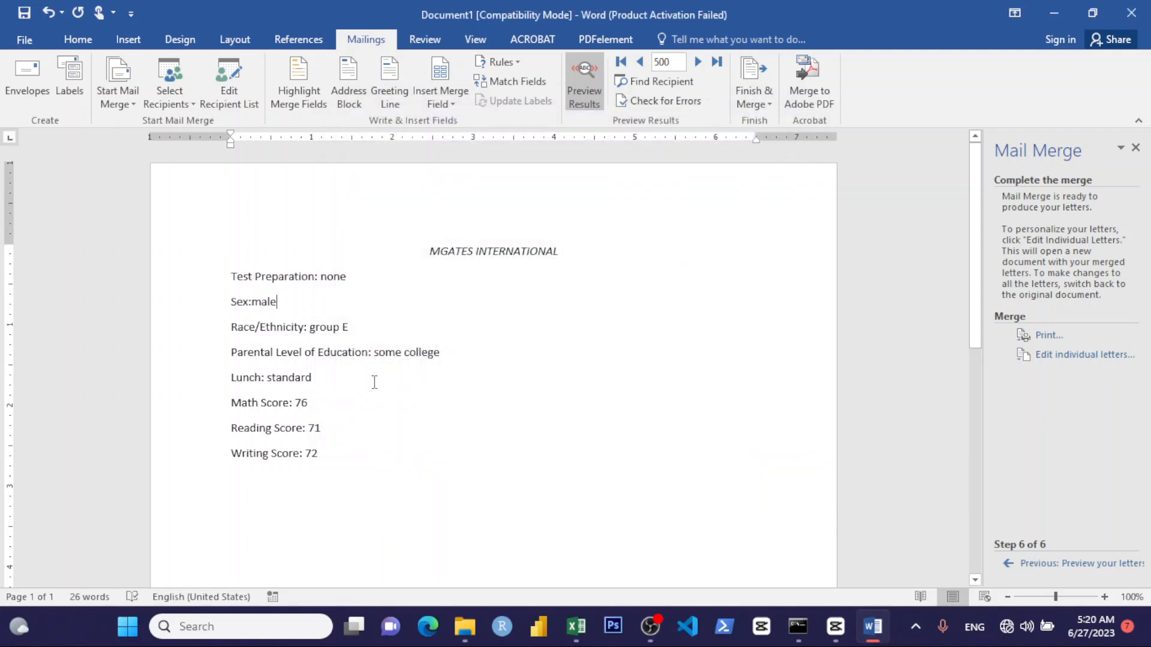
{"action": "left_click", "coordinate": [374, 382]}
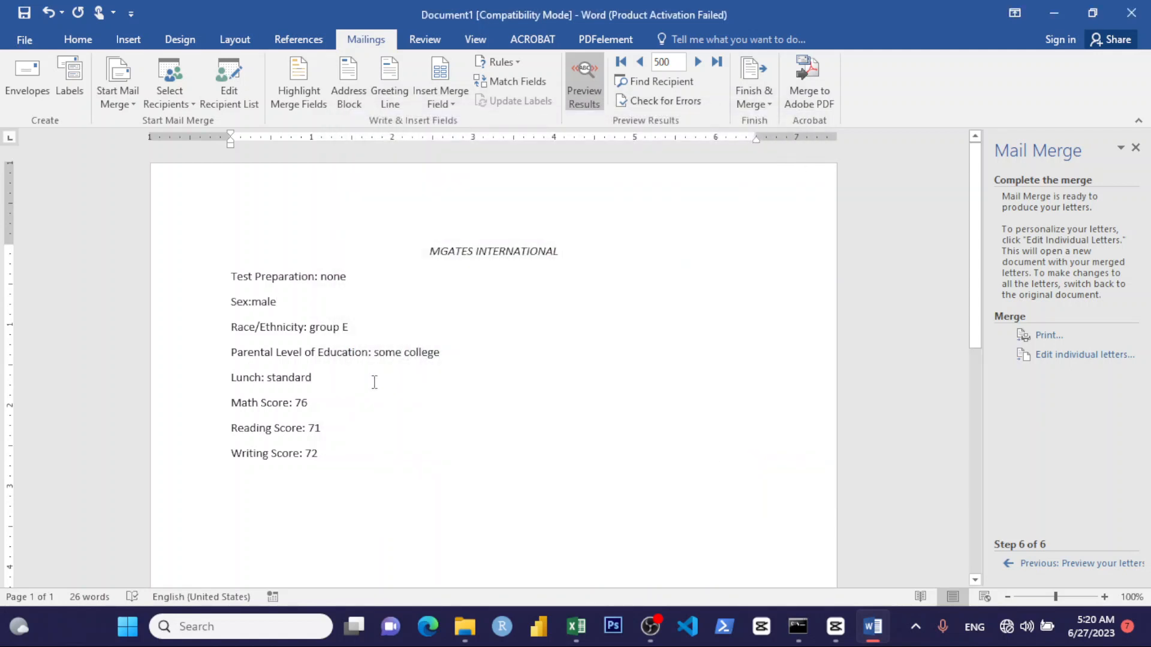